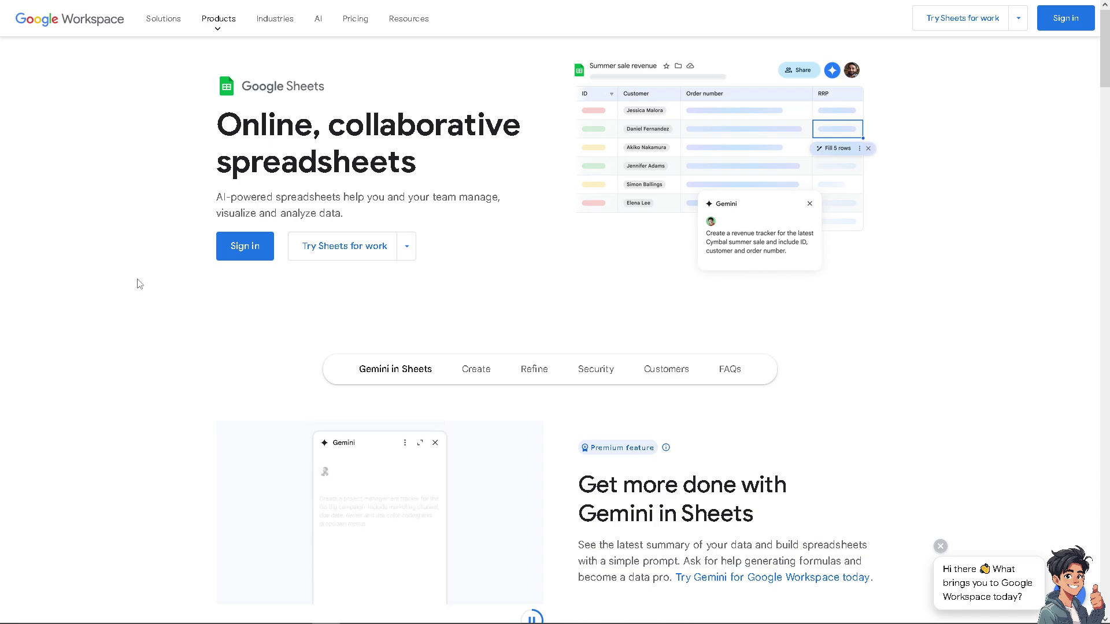
Choose 'For small business' from the 'Try Sheets for work' plan options
left_click(407, 246)
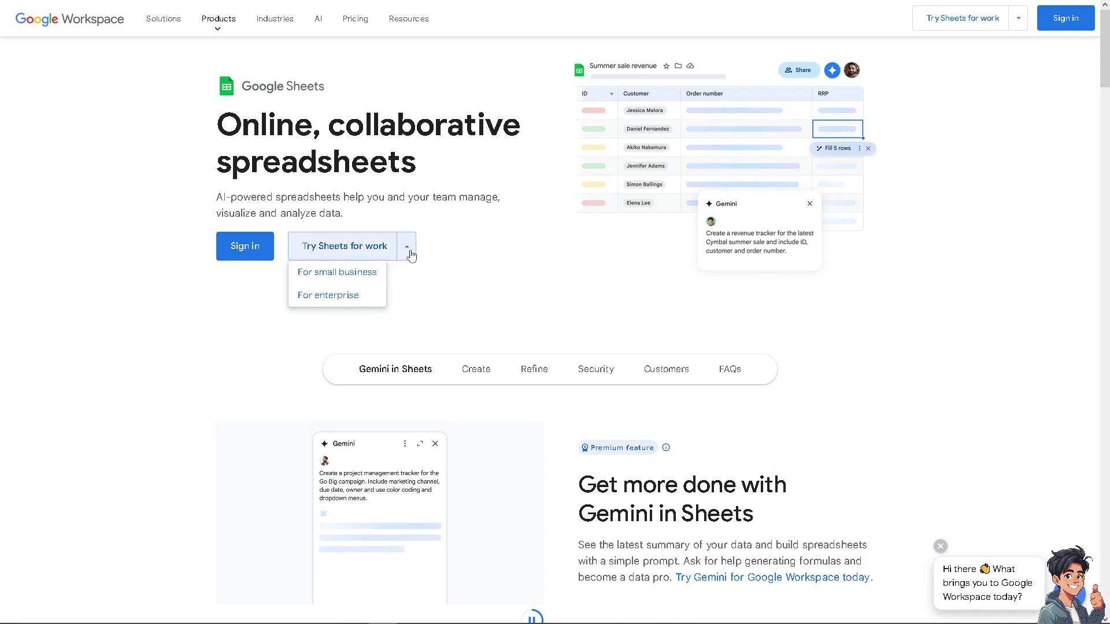
left_click(343, 273)
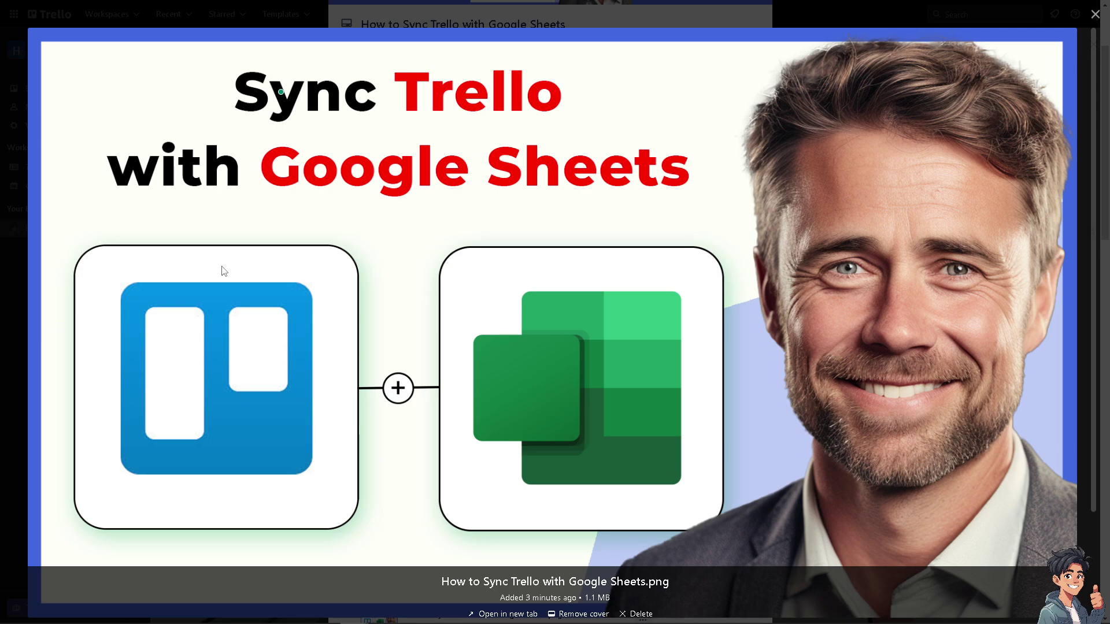
Close the cover image preview, the card details and the board menu to reveal the full board
left_click(245, 230)
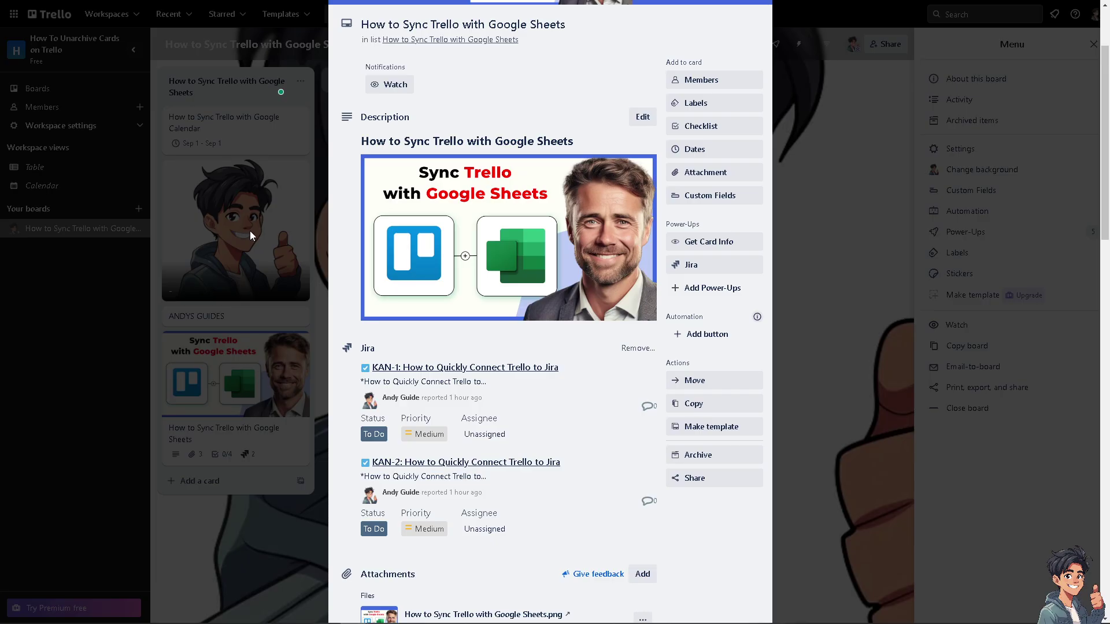
scroll(632, 186, "up", 2)
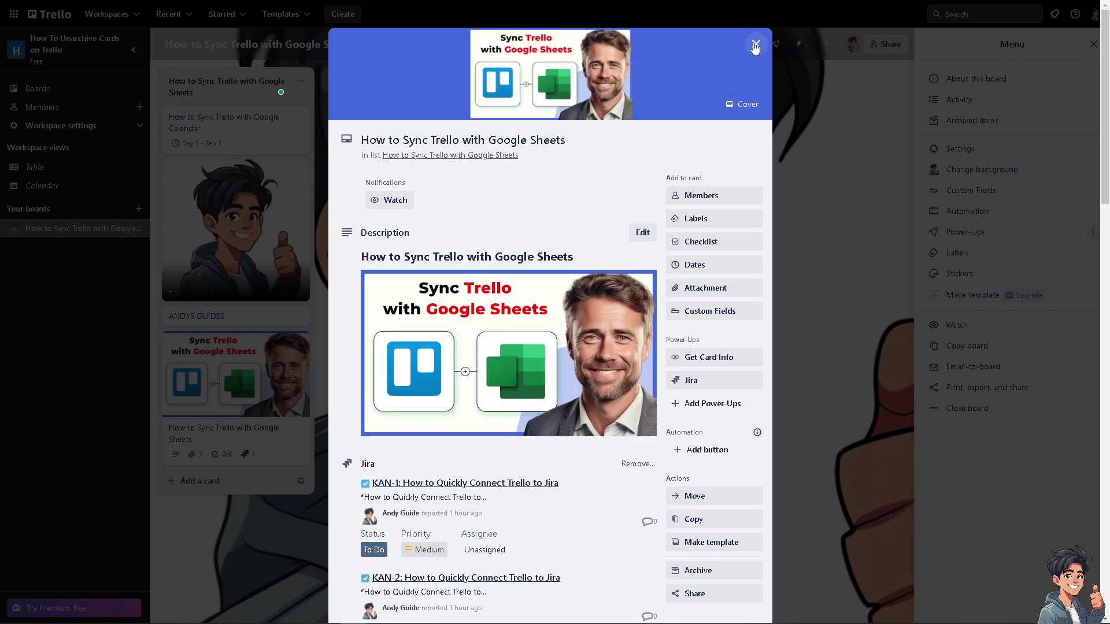
left_click(756, 45)
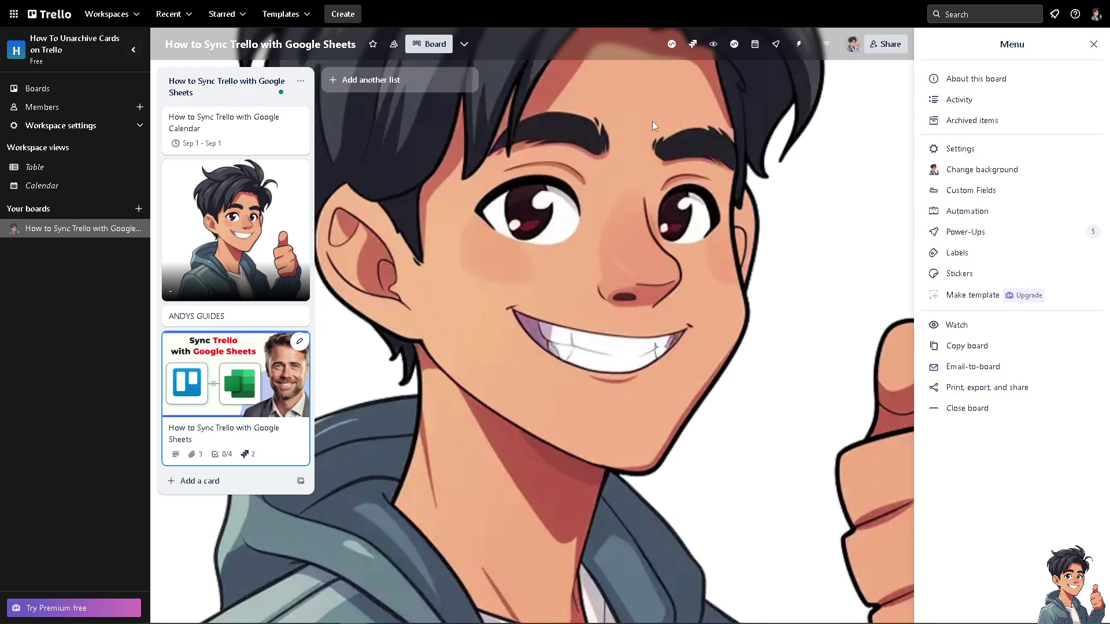
left_click(1092, 45)
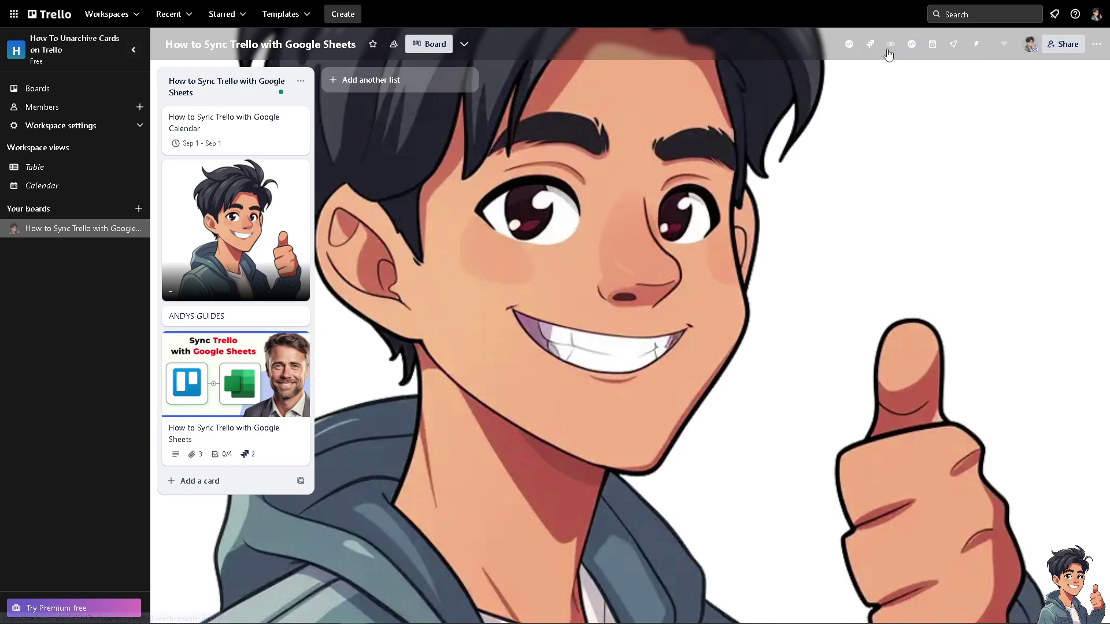
Search the full Power-Ups directory for 'Google Sheet'
left_click(953, 50)
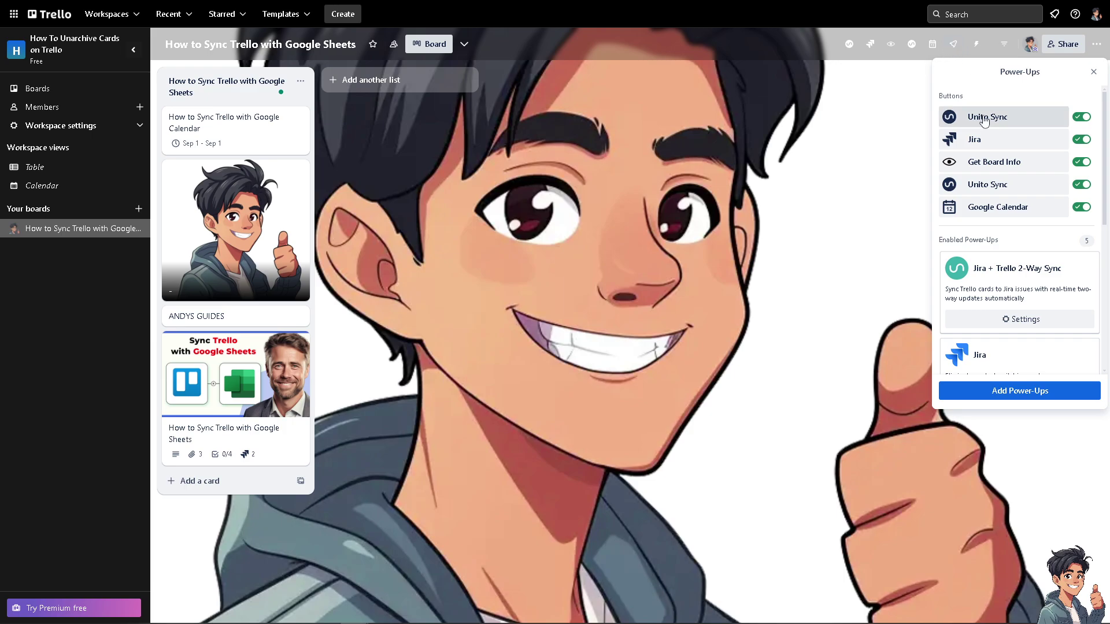
scroll(971, 384, "down", 3)
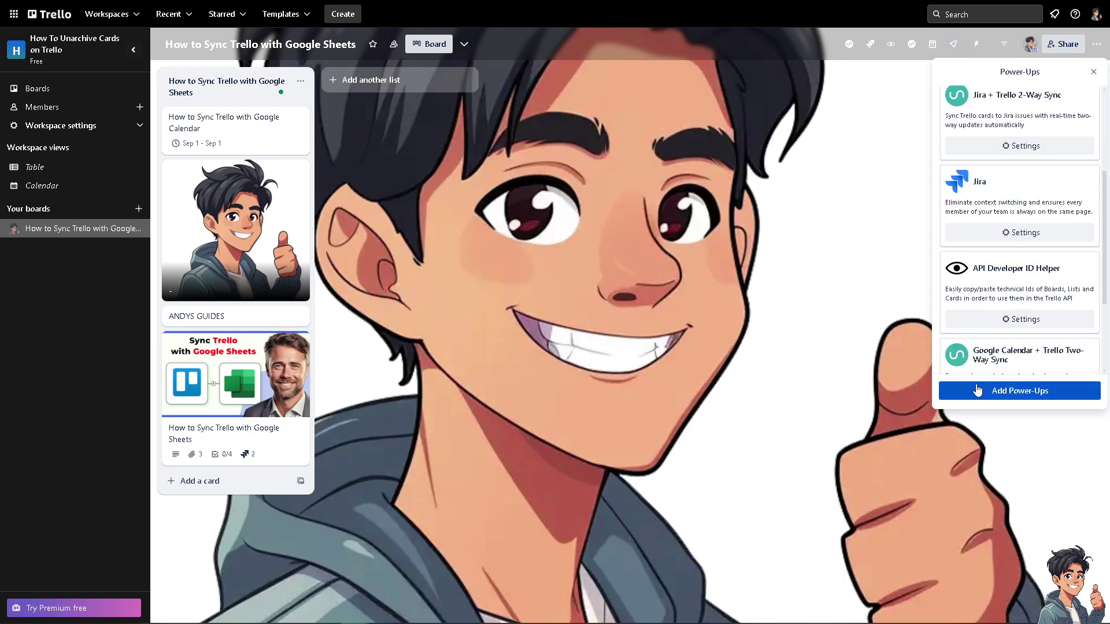
scroll(987, 362, "down", 2)
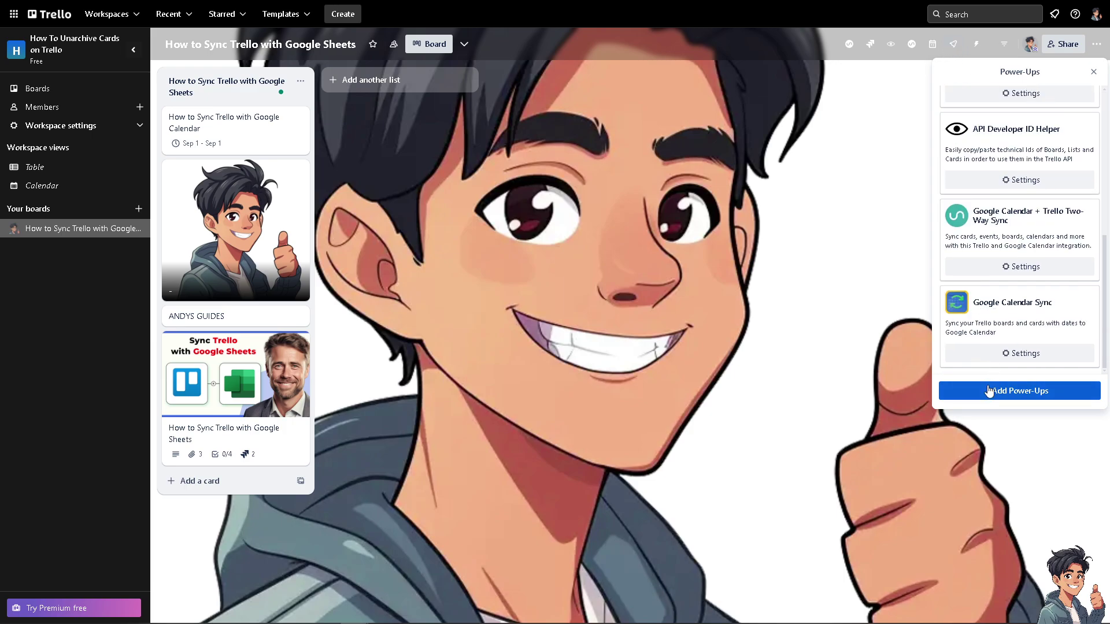
left_click(986, 390)
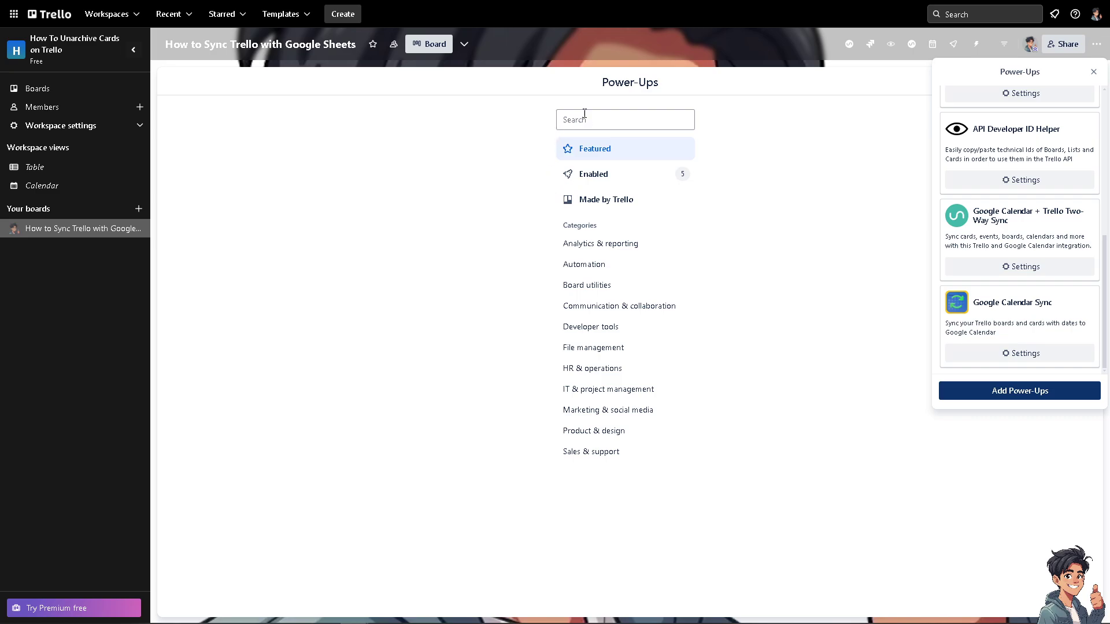
left_click(330, 119)
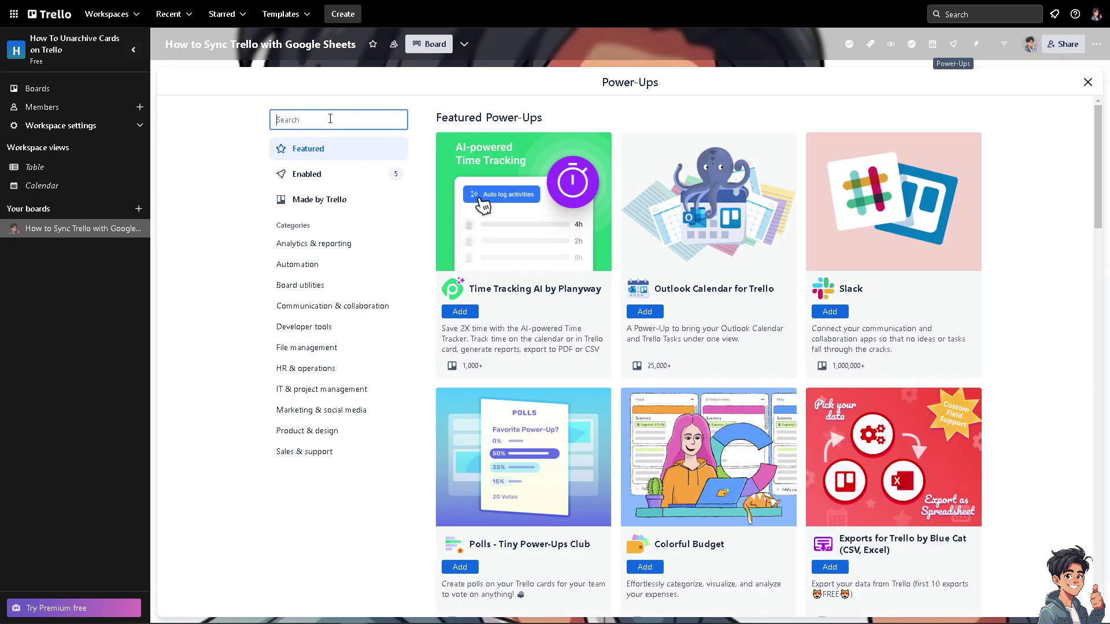
type("Goog")
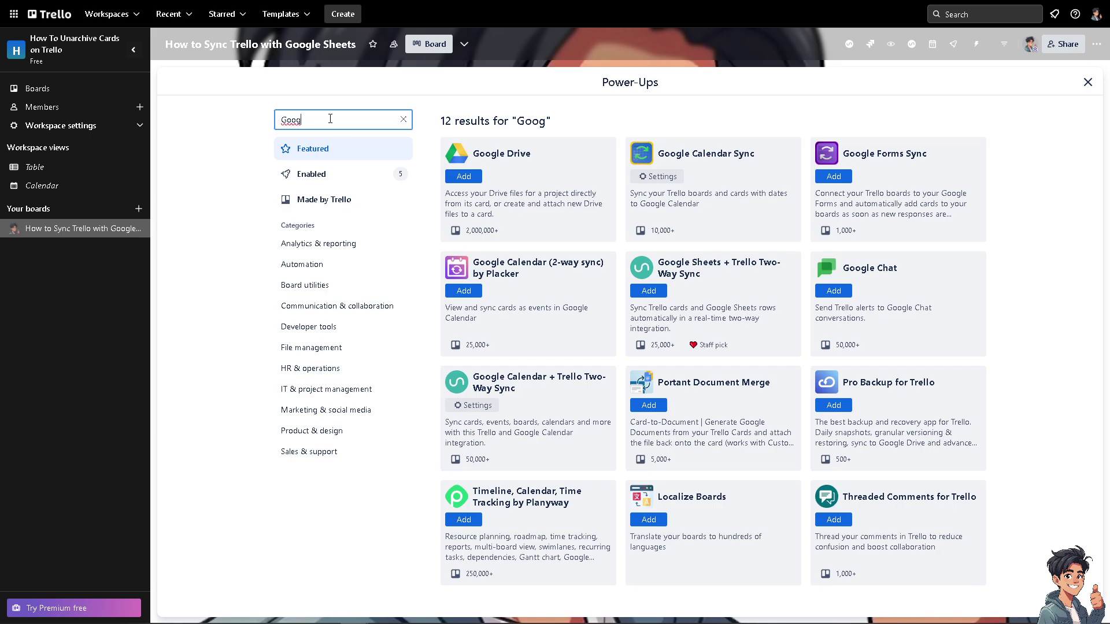
type("le Sheet")
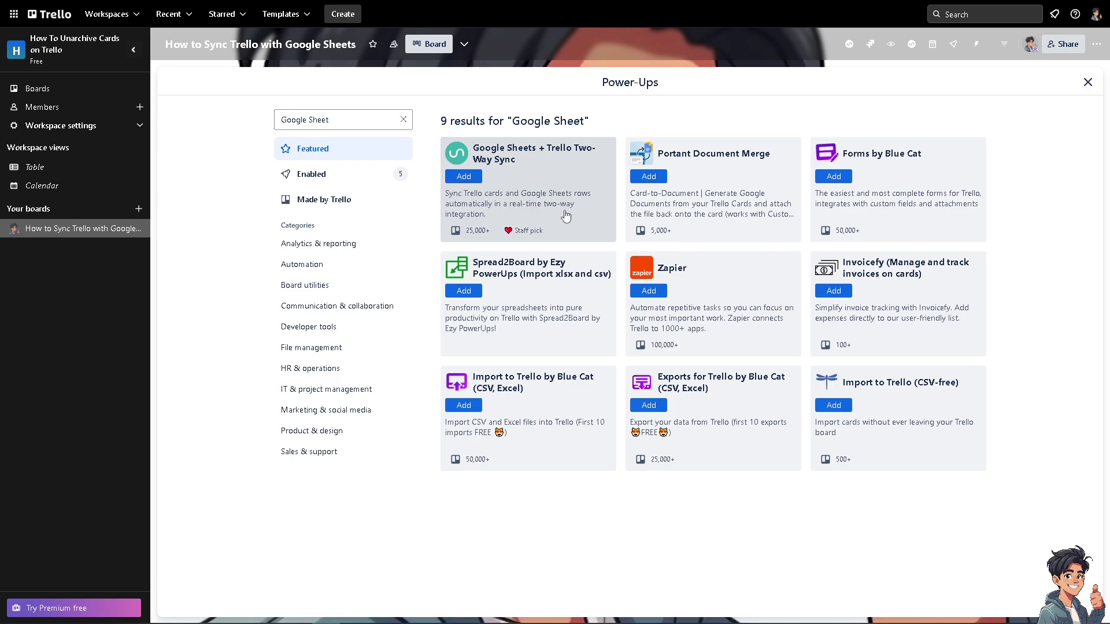
Add the Google Sheets + Trello Two-Way Sync power-up, check its settings, and close the directory
left_click(465, 177)
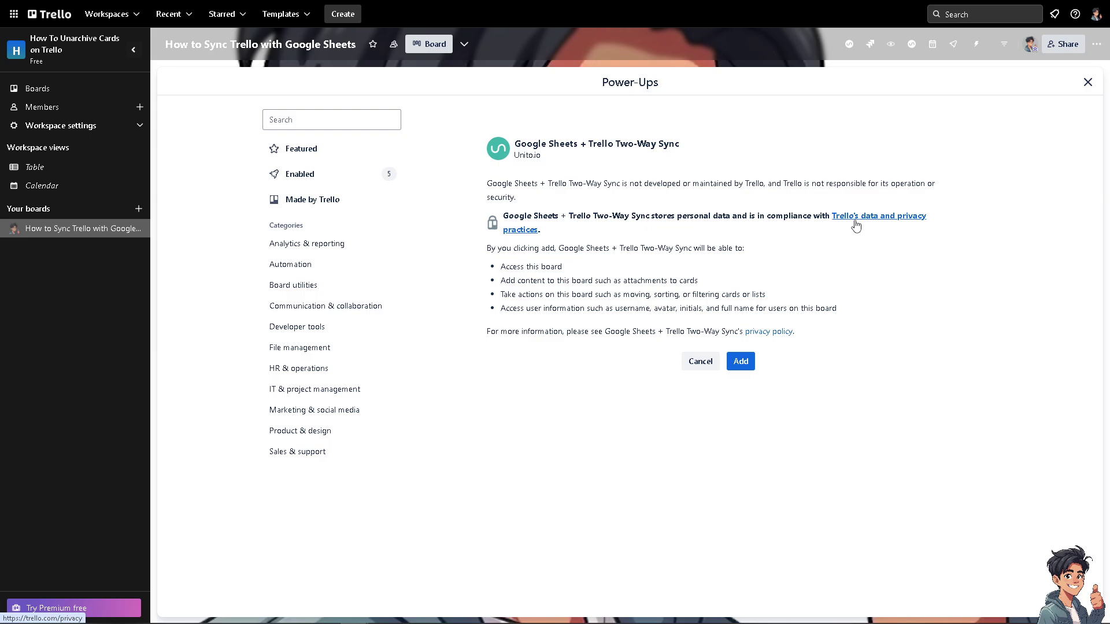
left_click(740, 362)
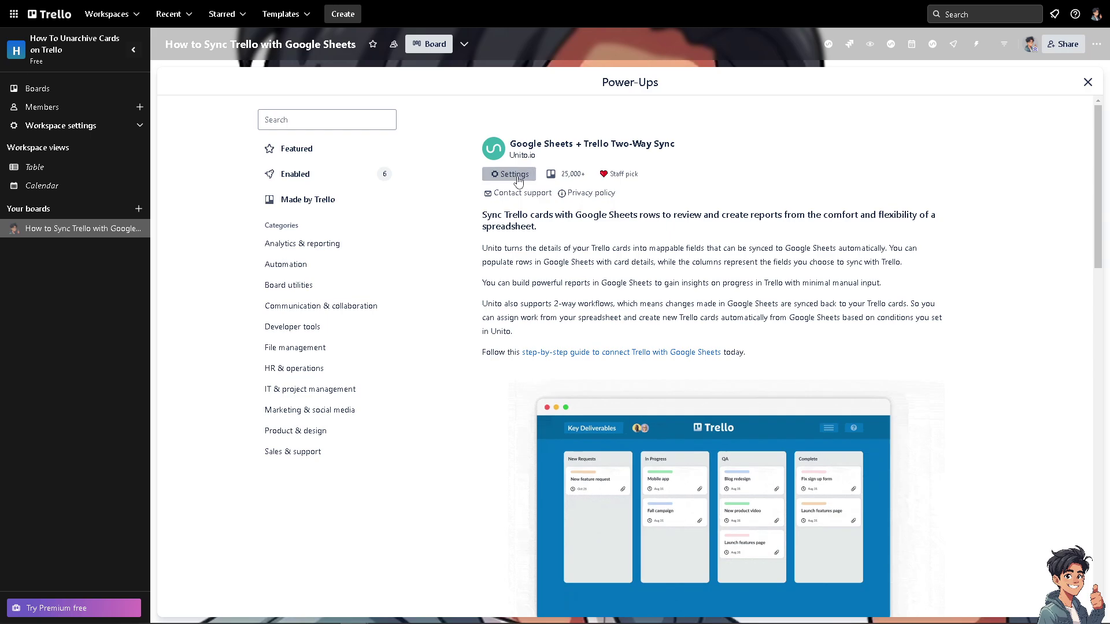
left_click(514, 175)
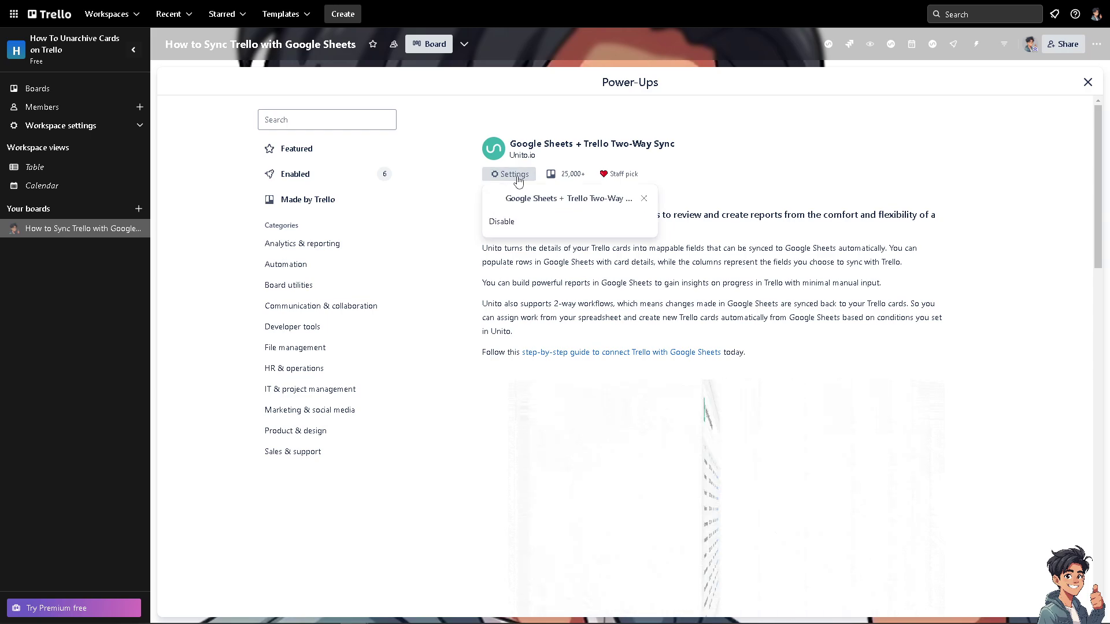
left_click(1087, 82)
left_click(265, 354)
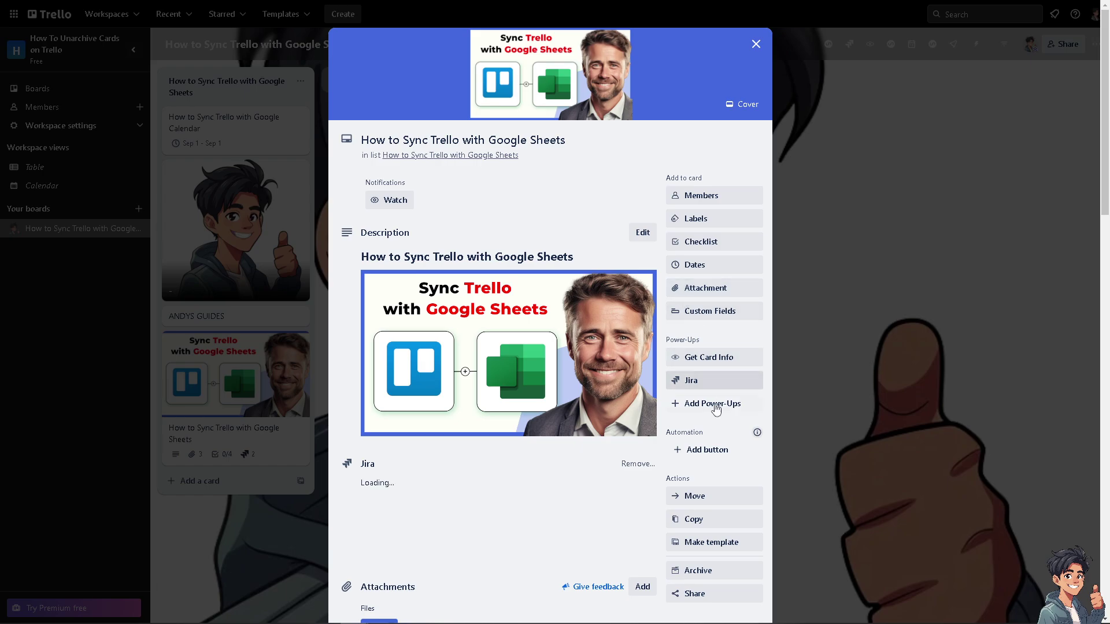
scroll(708, 404, "down", 1)
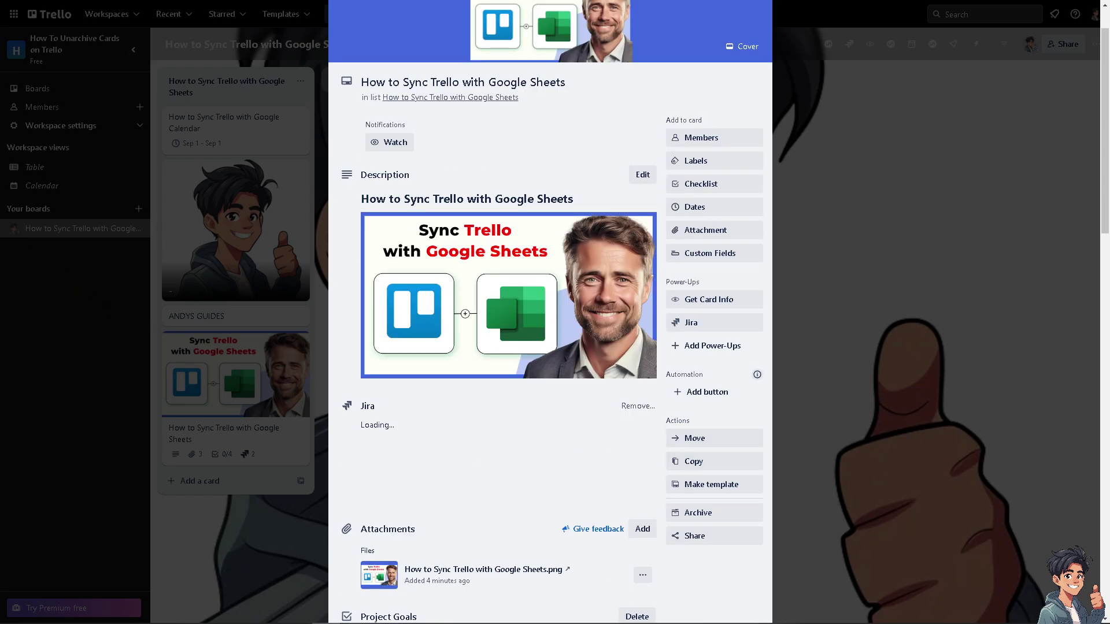
left_click(897, 94)
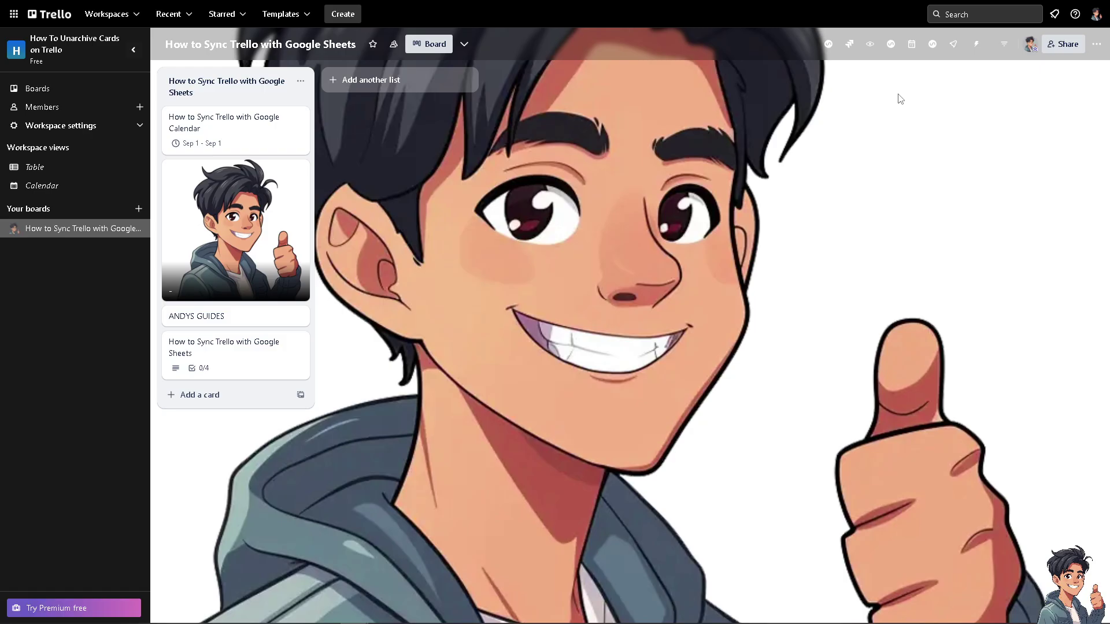
right_click(890, 51)
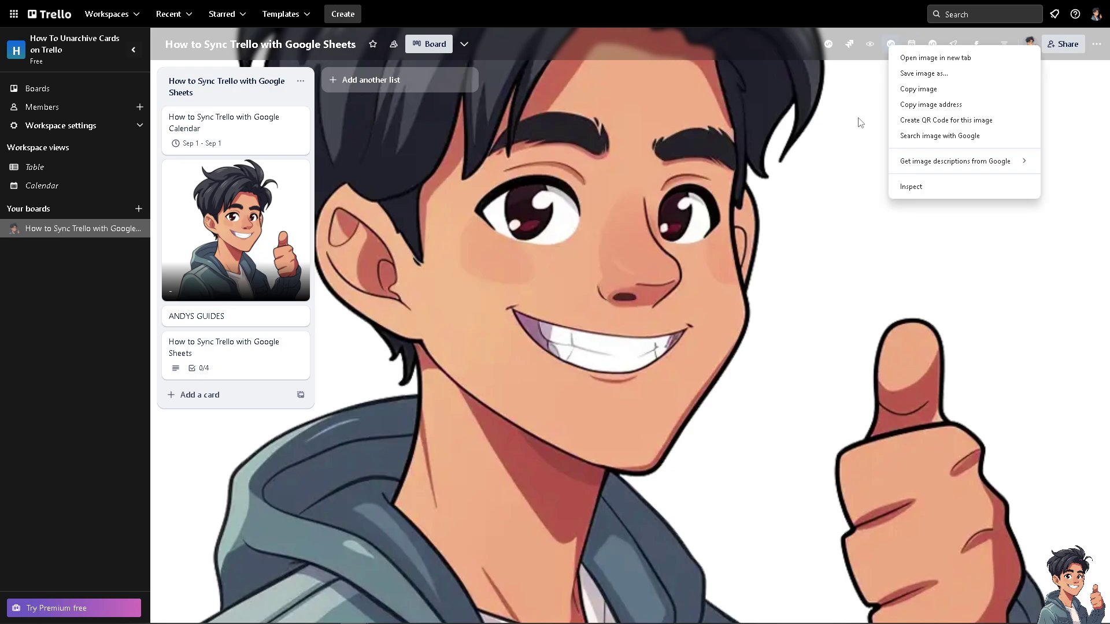
left_click(869, 147)
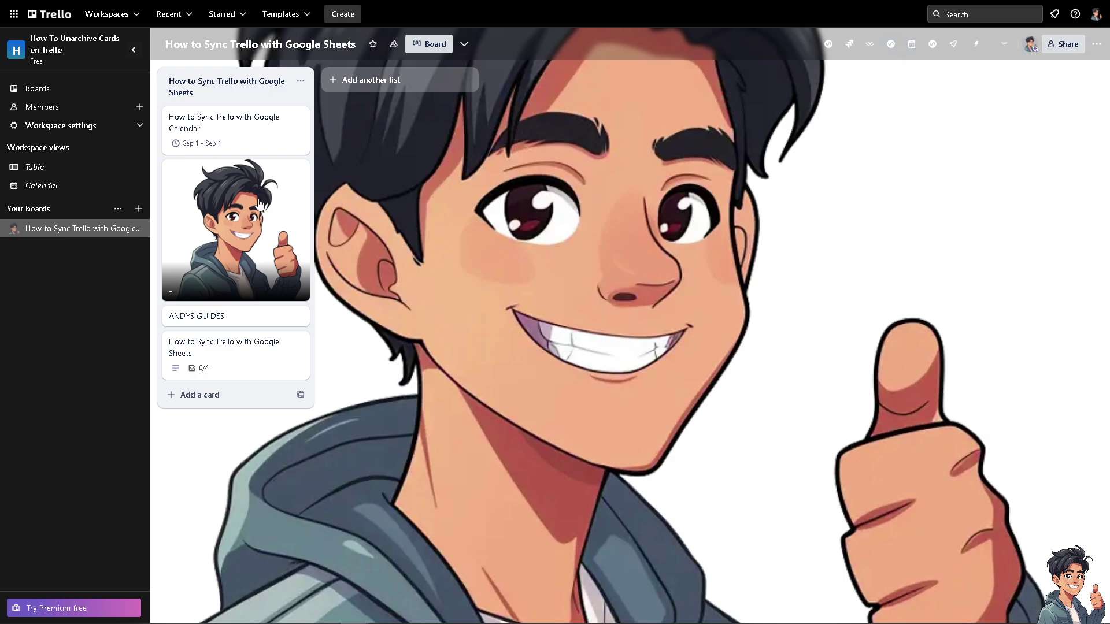
Authorize and allow Unito Sync access to the Trello account, then acknowledge the connection
left_click(932, 47)
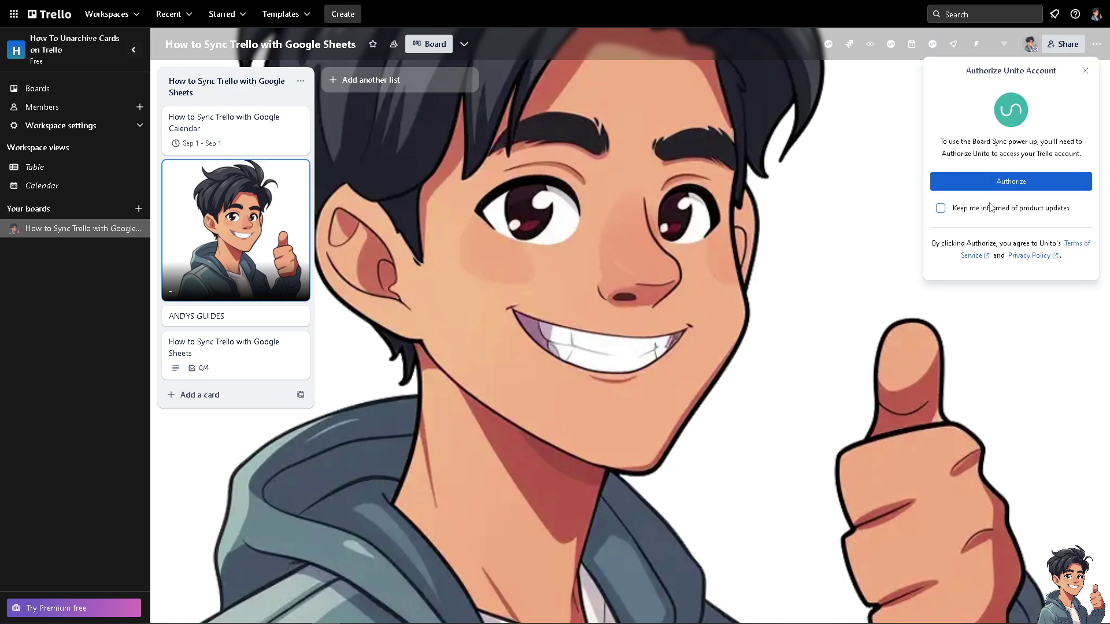
left_click(994, 183)
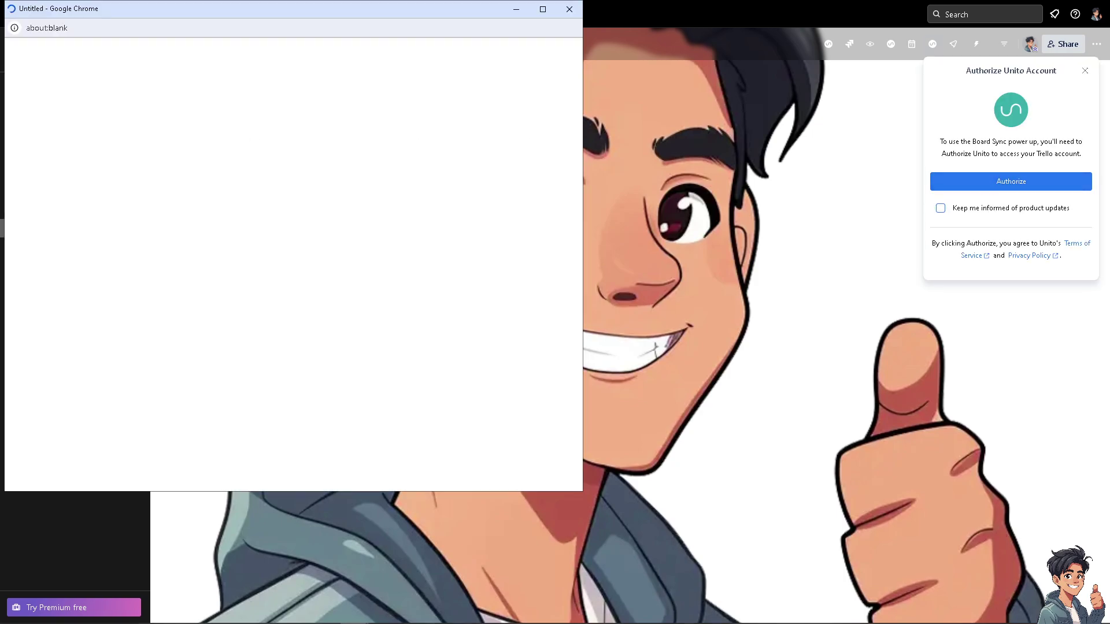
scroll(384, 227, "down", 9)
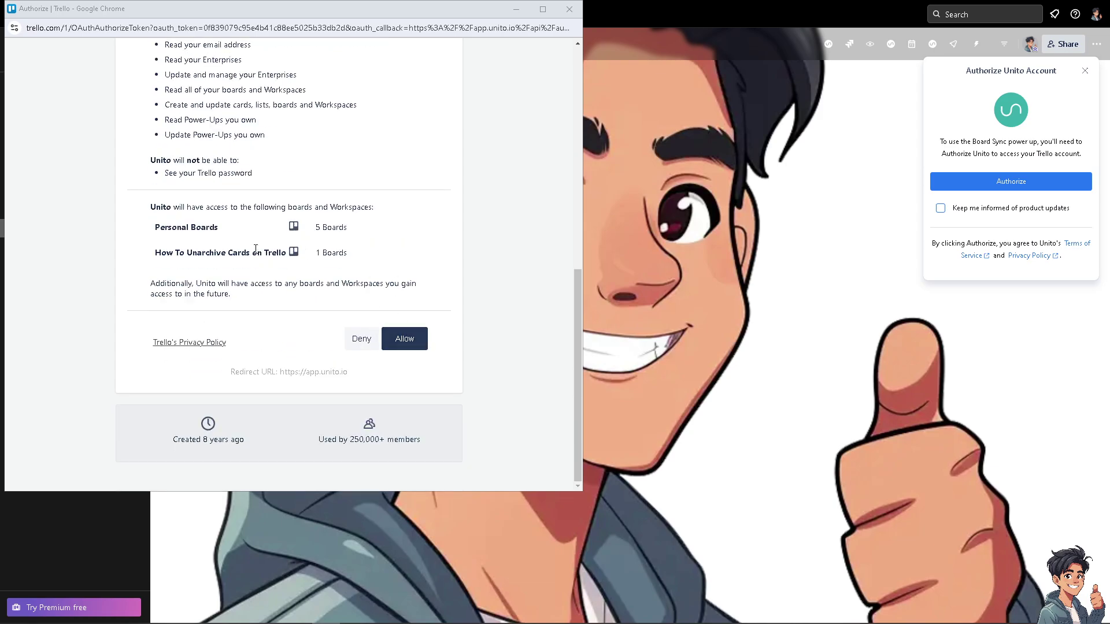
left_click(398, 341)
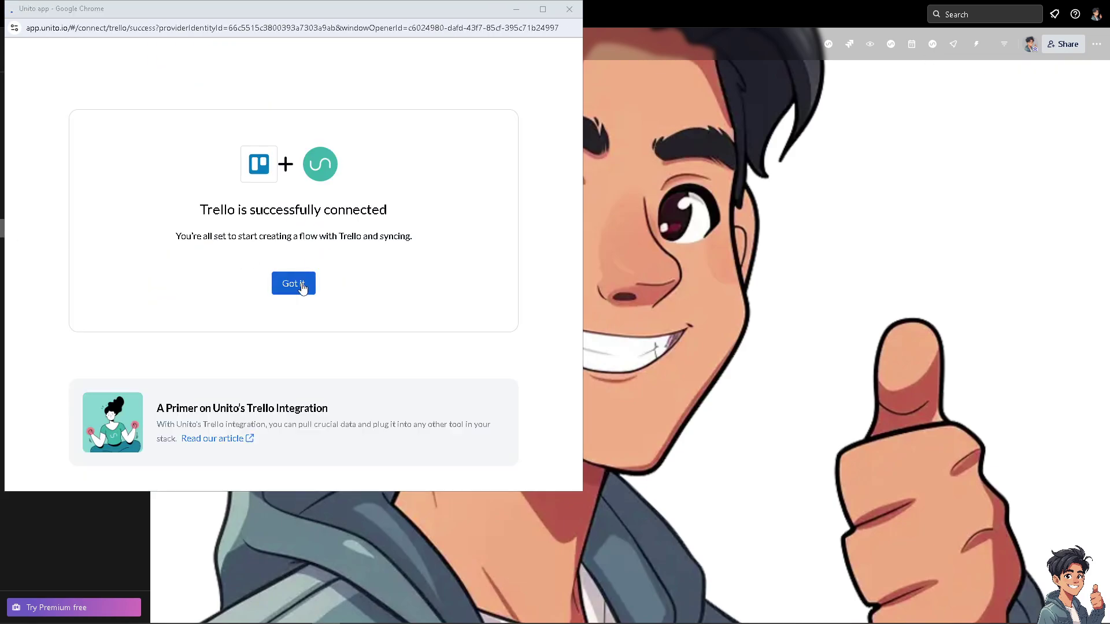
left_click(298, 284)
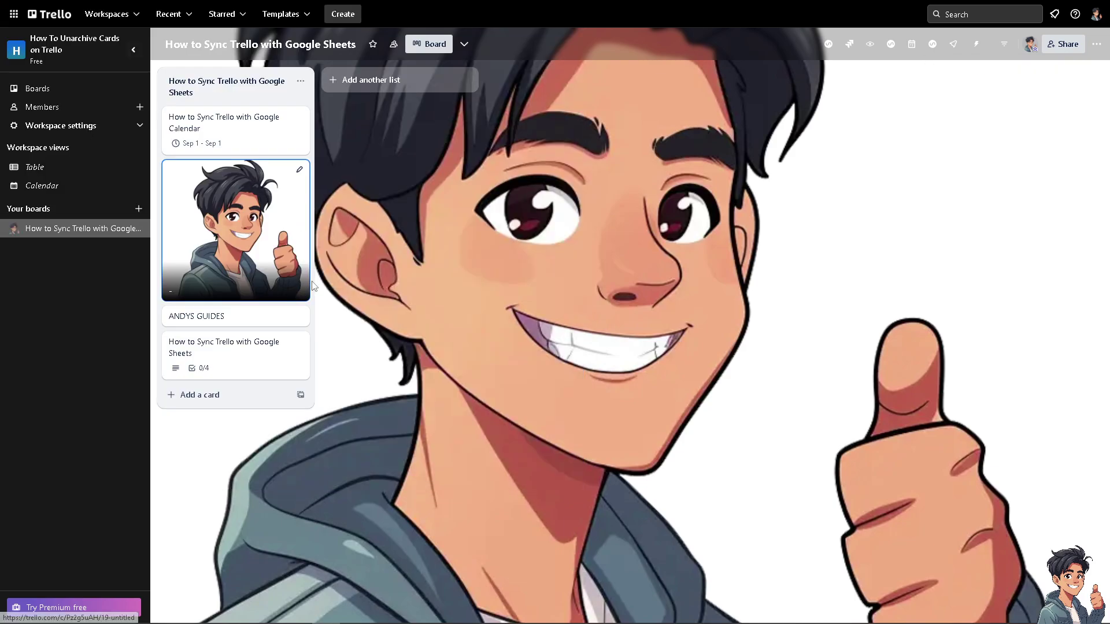
Link the Trello team to the existing Unito account and choose Create flow
left_click(933, 45)
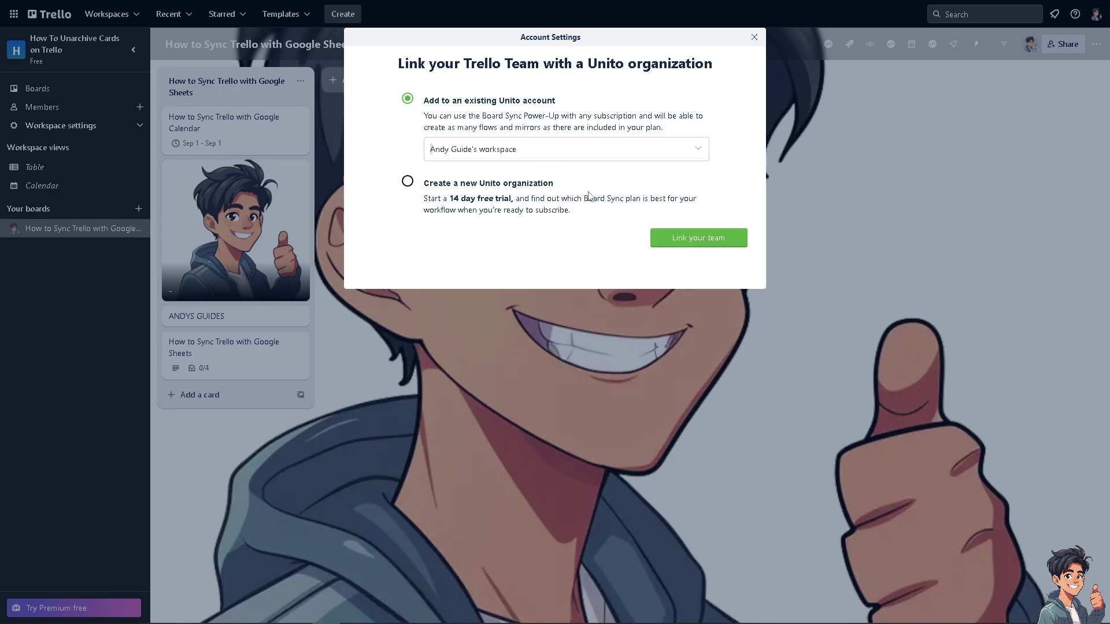
left_click(665, 236)
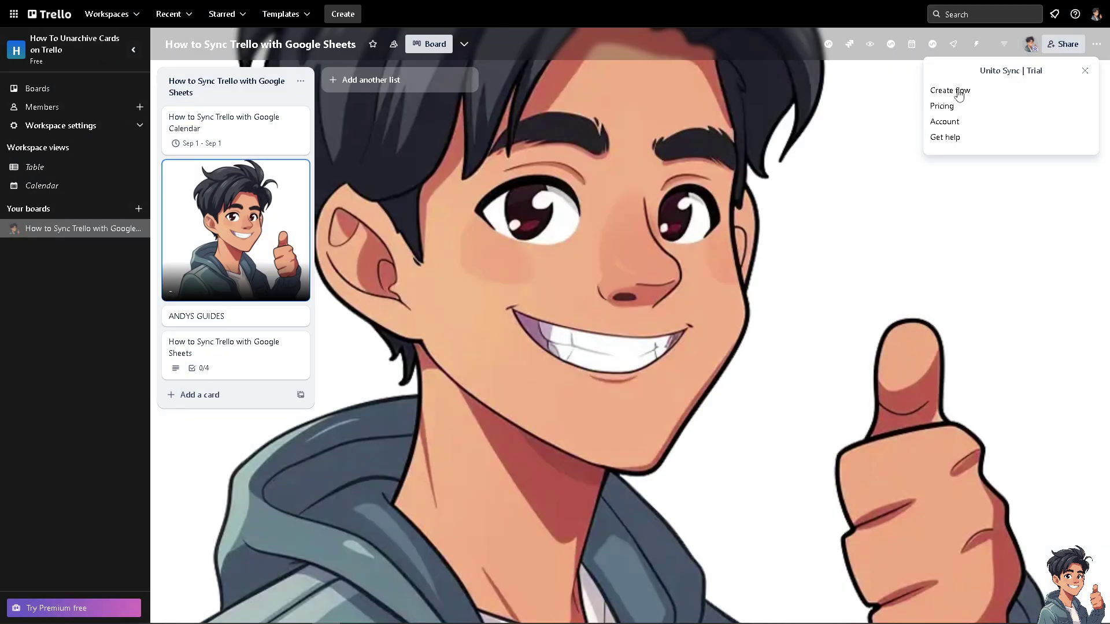
left_click(952, 92)
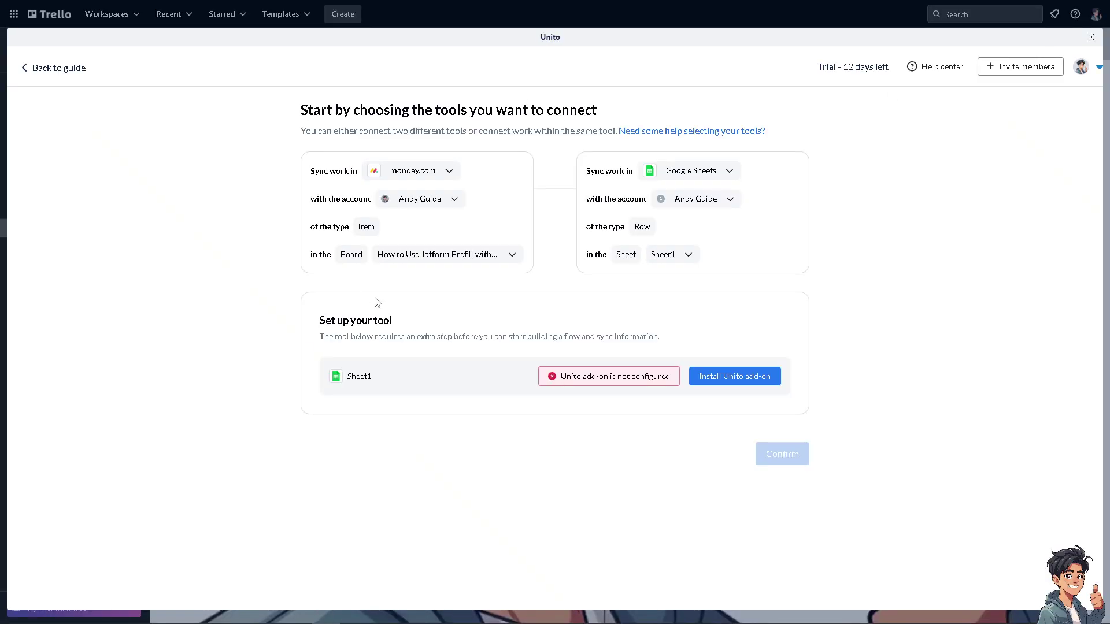
Sync Trello instead of monday.com from the 'How to Sync Trello with Google Sheets' board, then list sheets
left_click(450, 175)
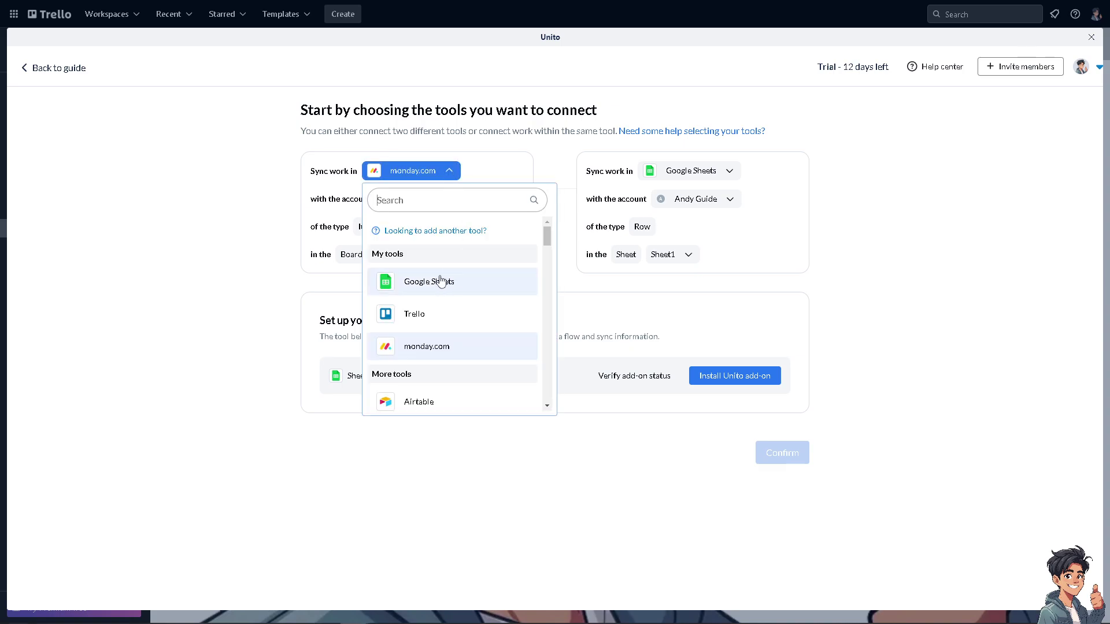
left_click(428, 317)
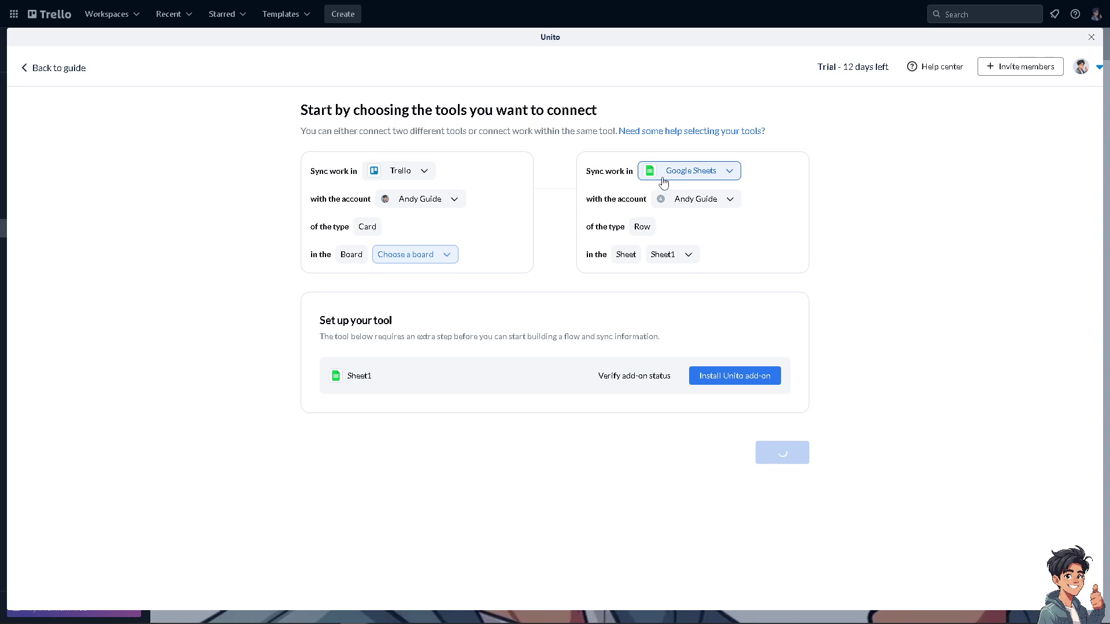
left_click(444, 260)
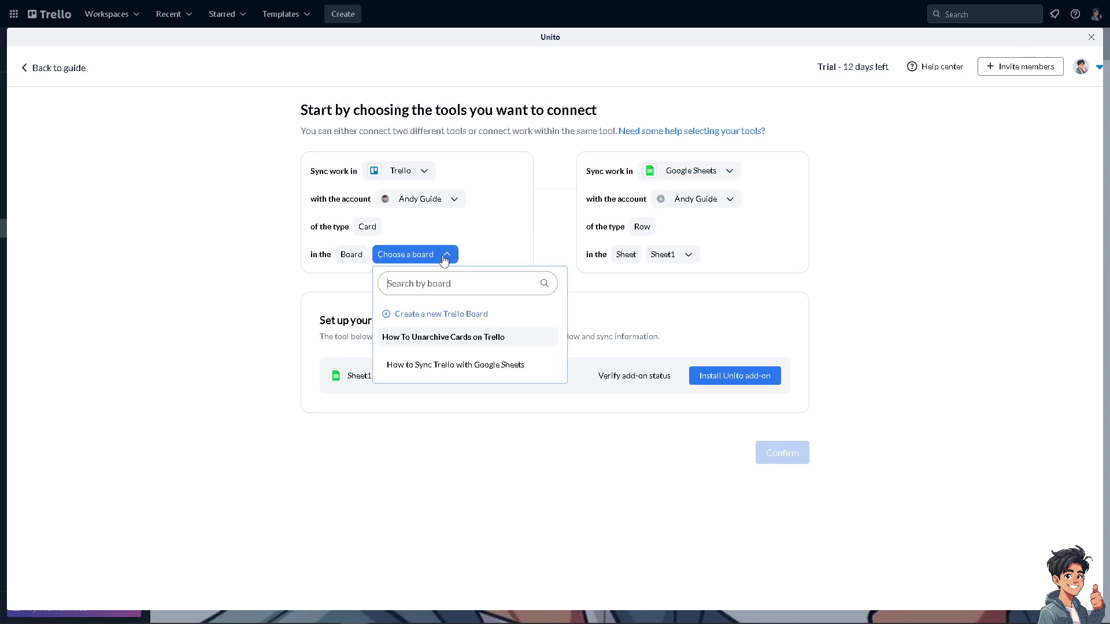
left_click(460, 368)
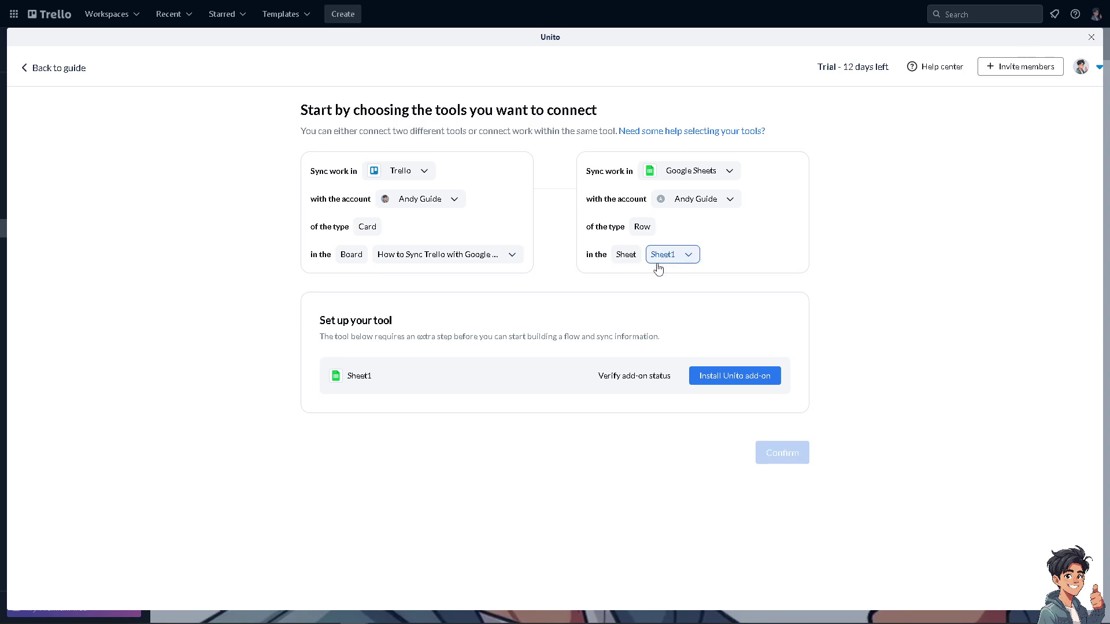
left_click(691, 258)
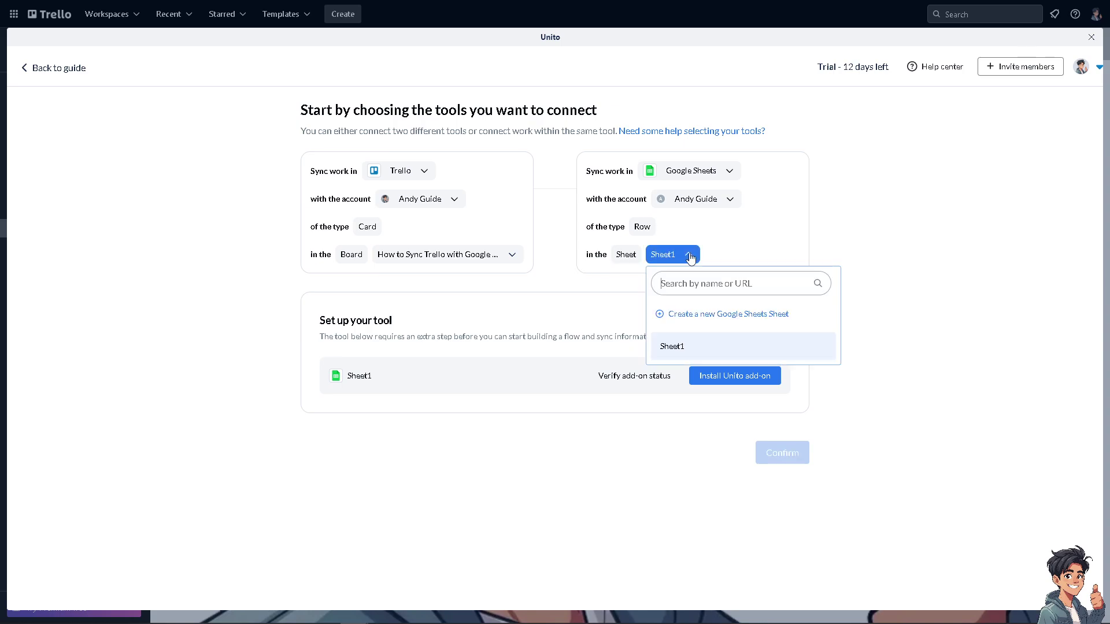
Create a Google Sheets sheet named 'How to Sync Trello with Google Sheets' and install the Unito add-on
left_click(720, 319)
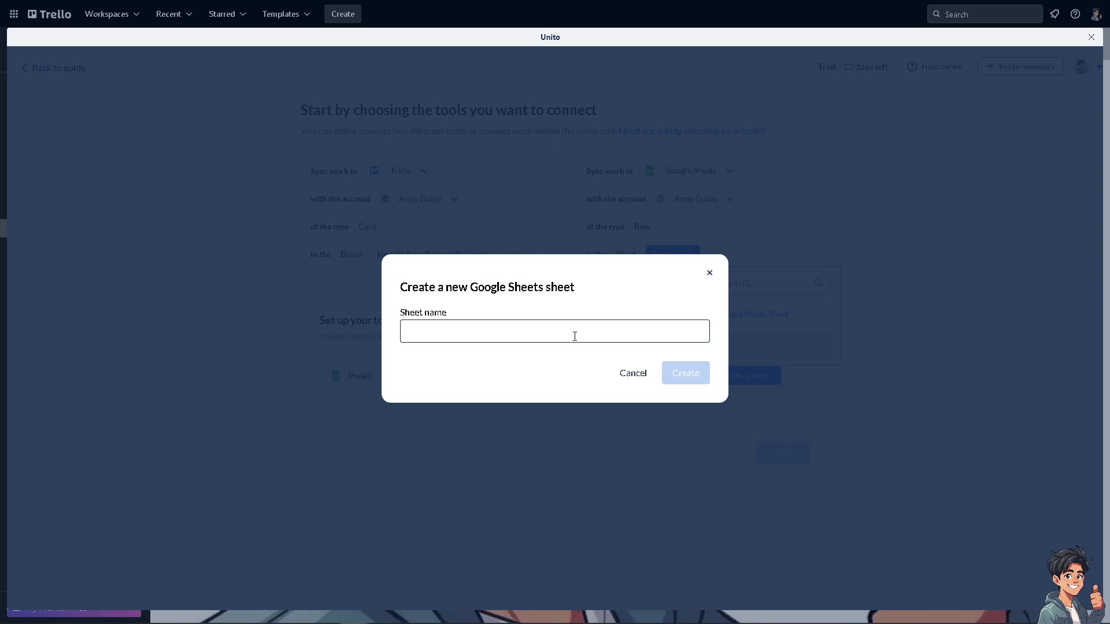
type("How to Sync Trello with Google Sheets")
left_click(679, 372)
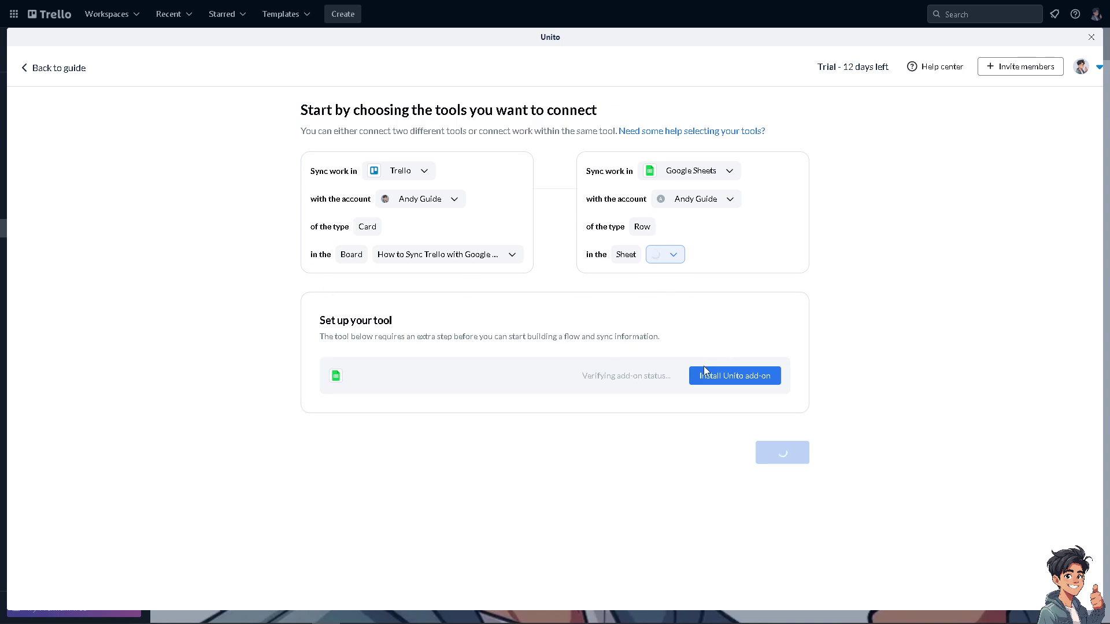
left_click(740, 378)
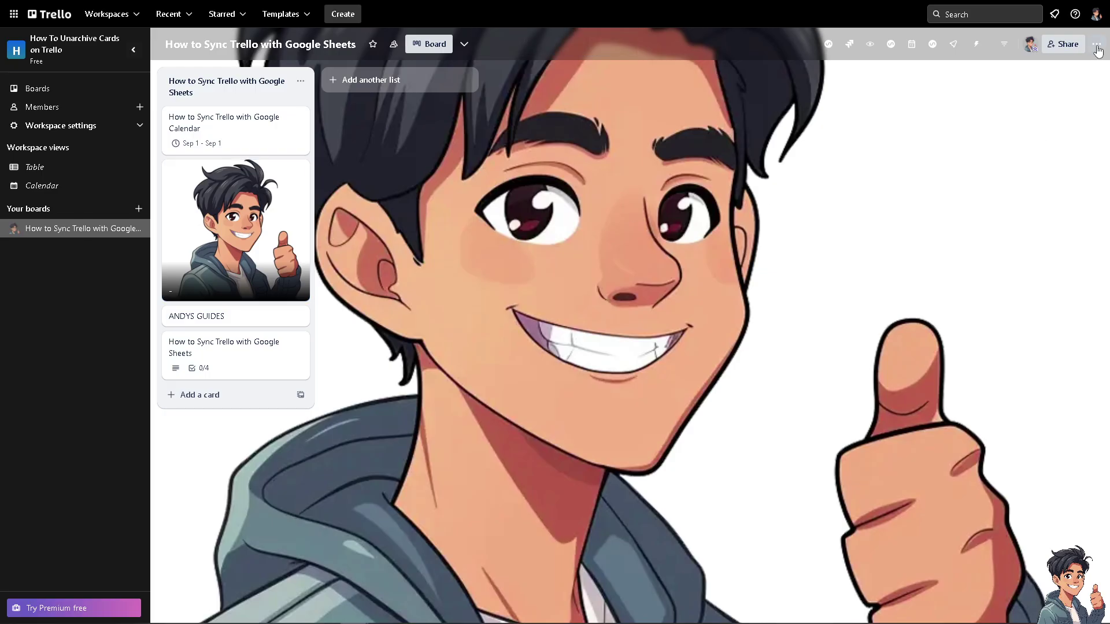
Return to the Trello board and open its ... menu
left_click(1094, 45)
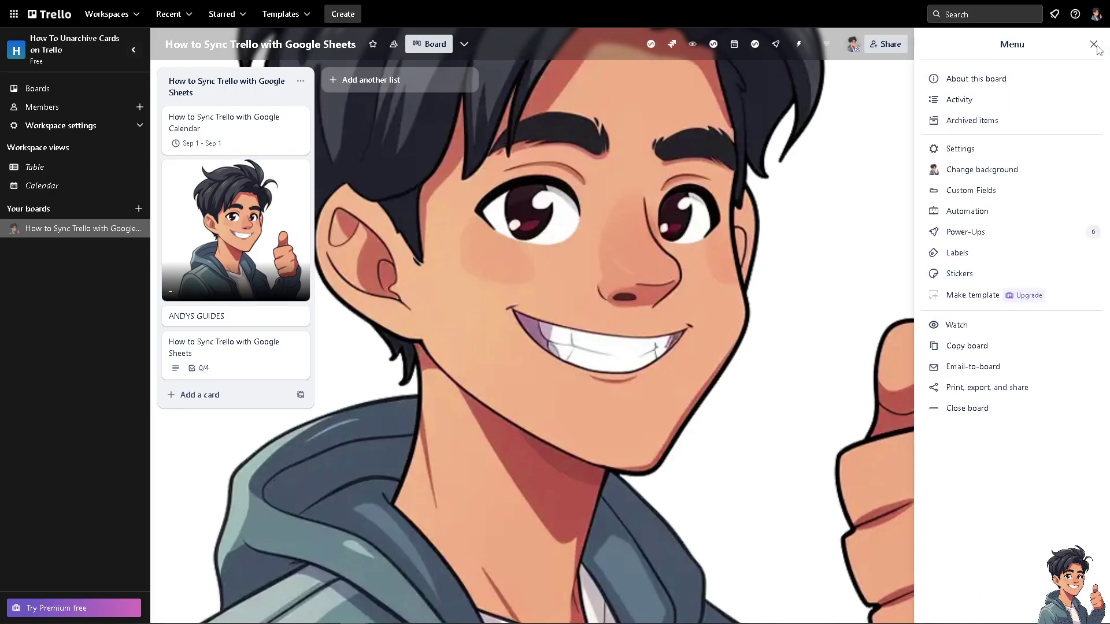
Choose 'Print, export, and share' in the board Menu panel
left_click(988, 388)
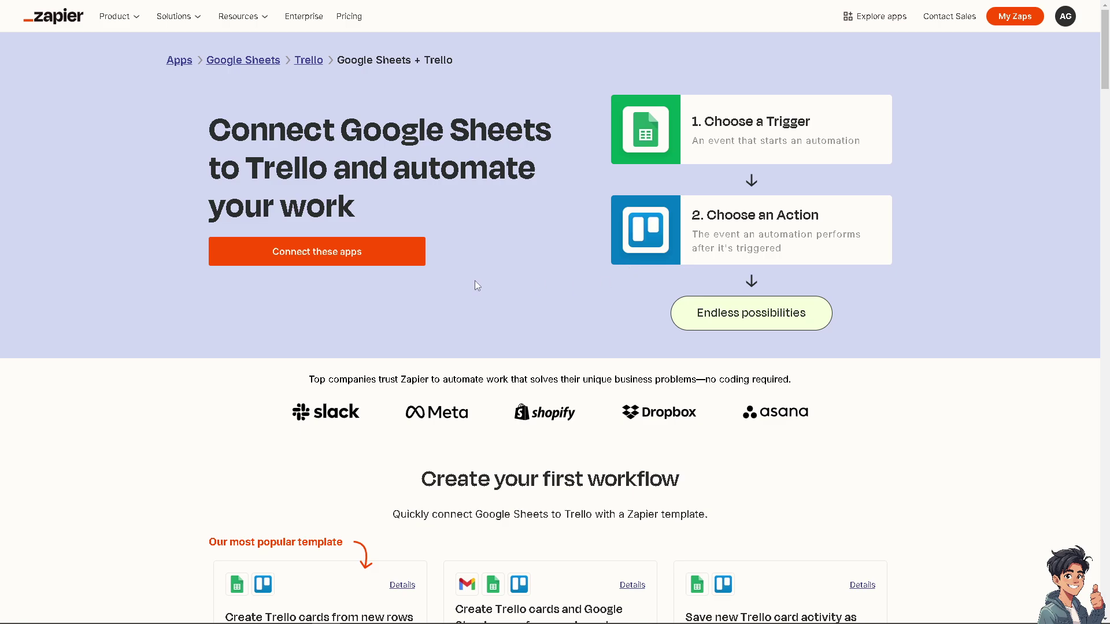
From the Google Sheets + Trello integration page, start a new Zap connecting the two apps
left_click(359, 257)
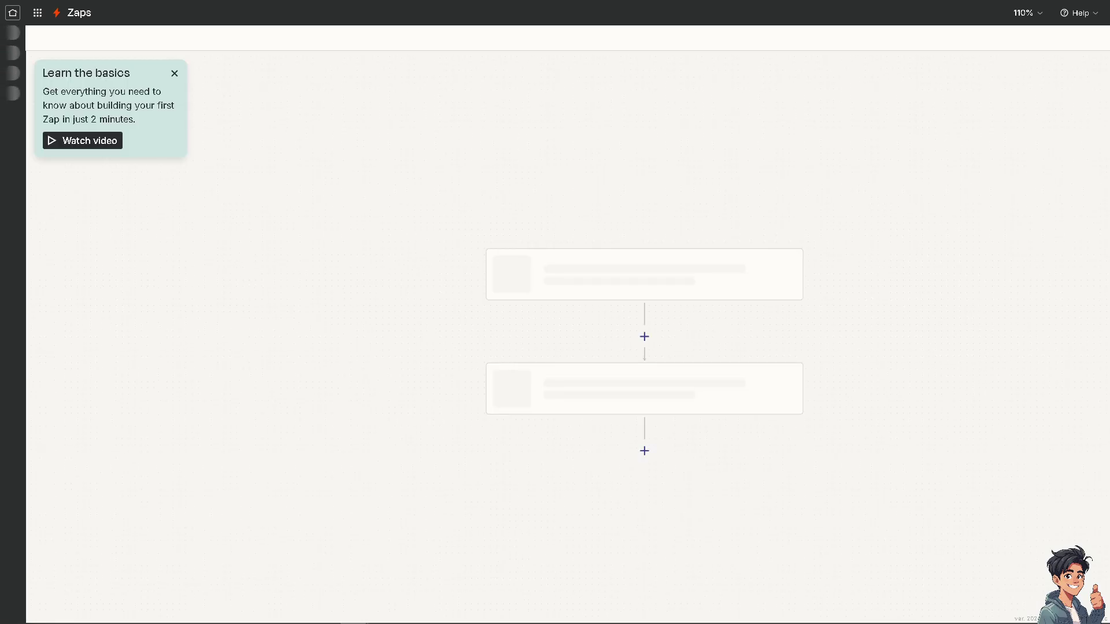
Rename the Untitled Zap to 'How to Sync Trello with Google Sheets'
left_click(551, 14)
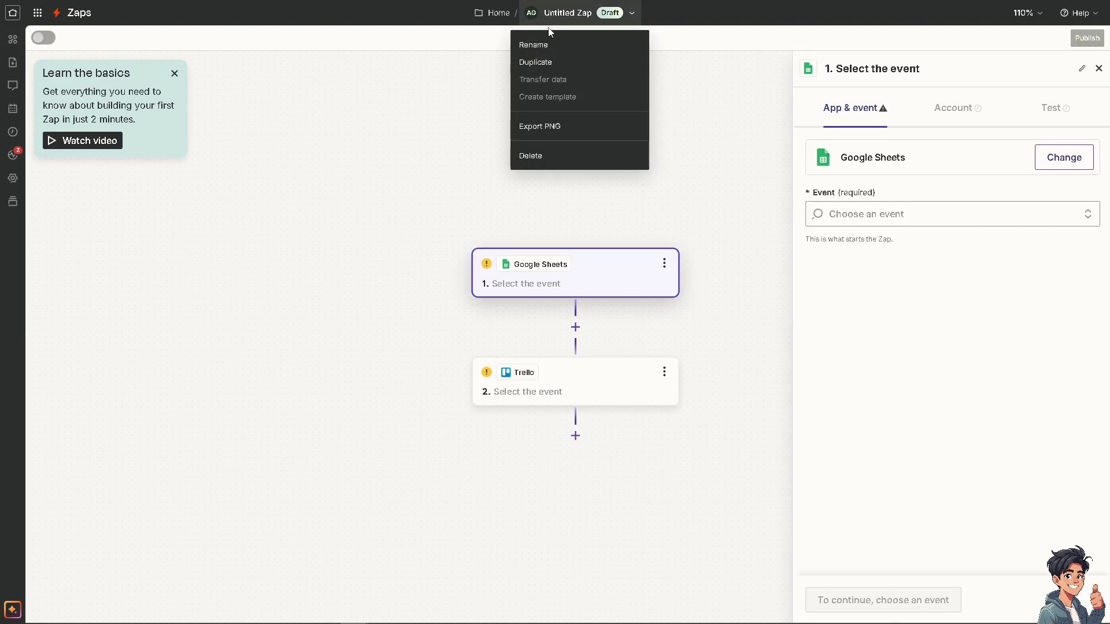
left_click(555, 47)
type("How to Sync Trello with Google Sheets")
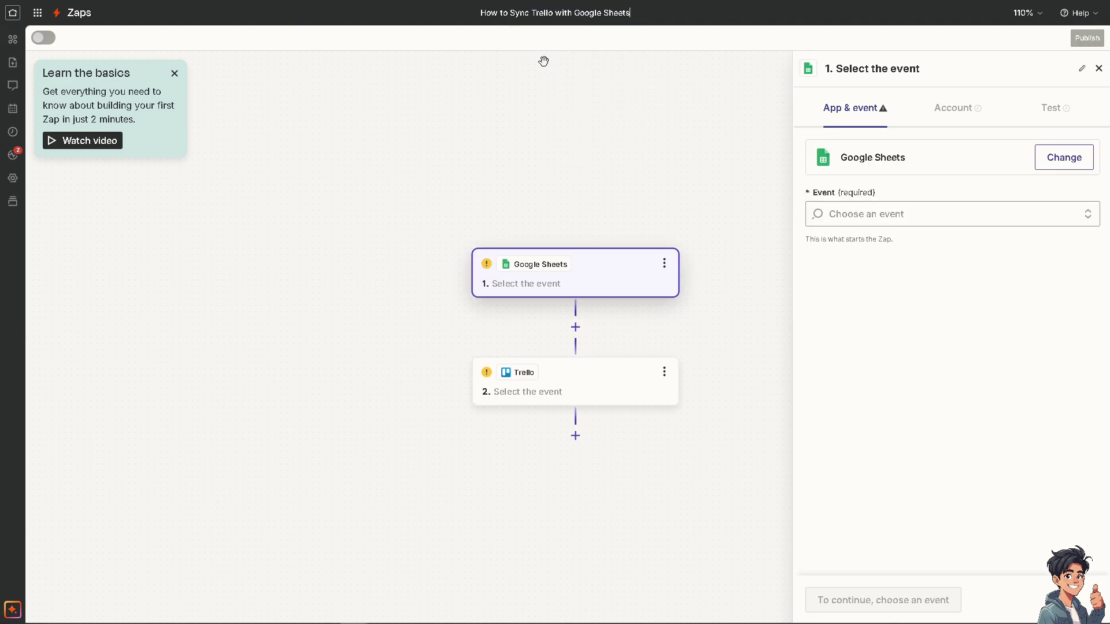
left_click(576, 195)
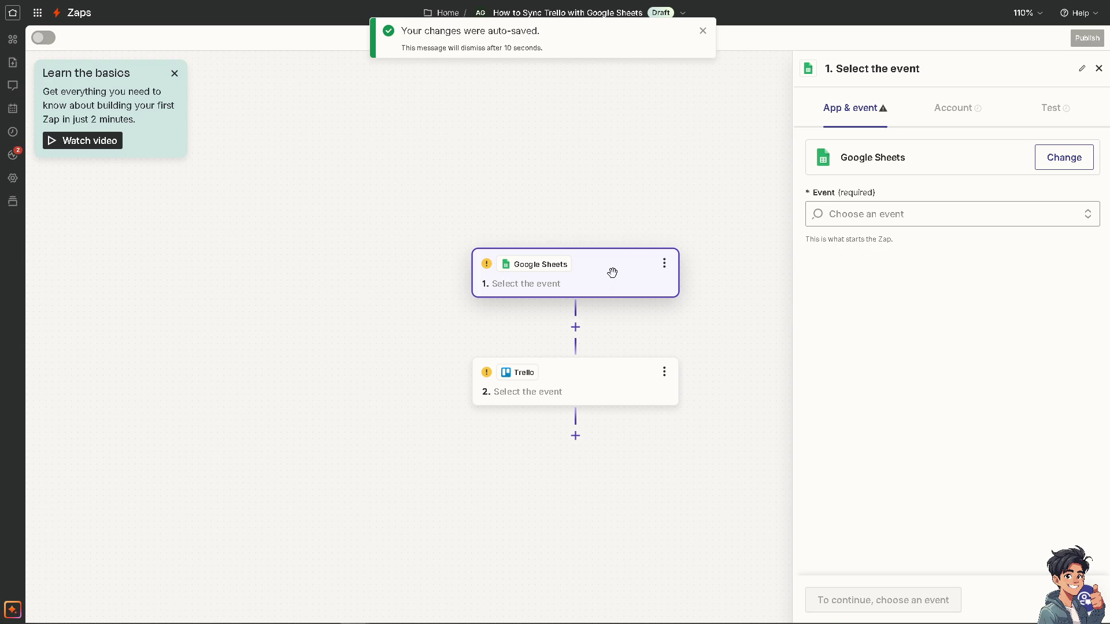
left_click(879, 214)
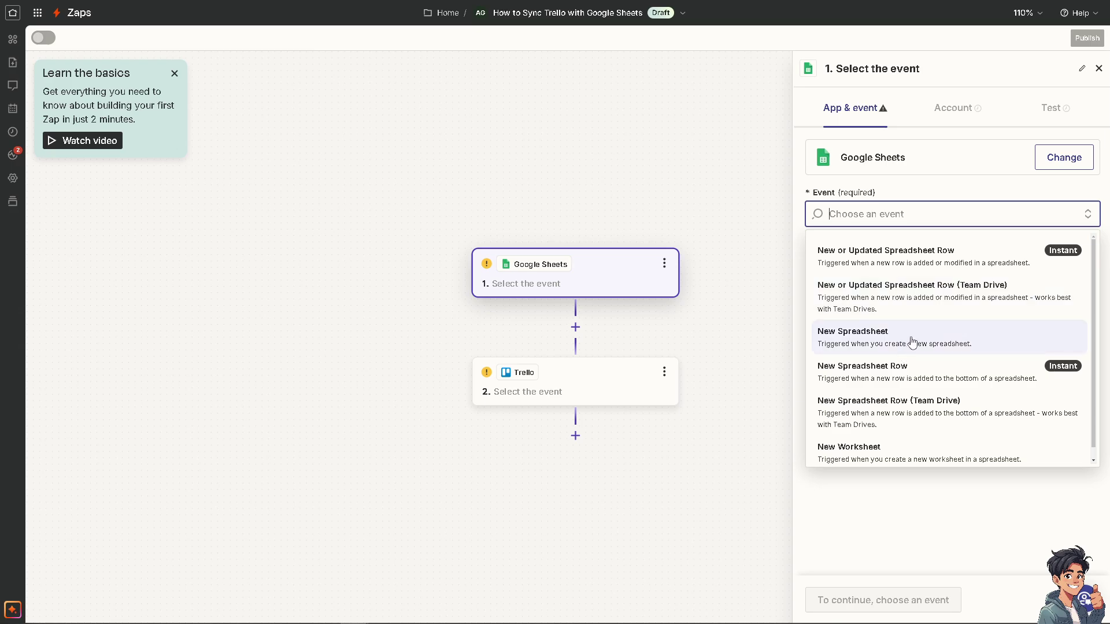
Set New Spreadsheet as the Google Sheets trigger and Add Checklist to Card as the Trello action
left_click(914, 341)
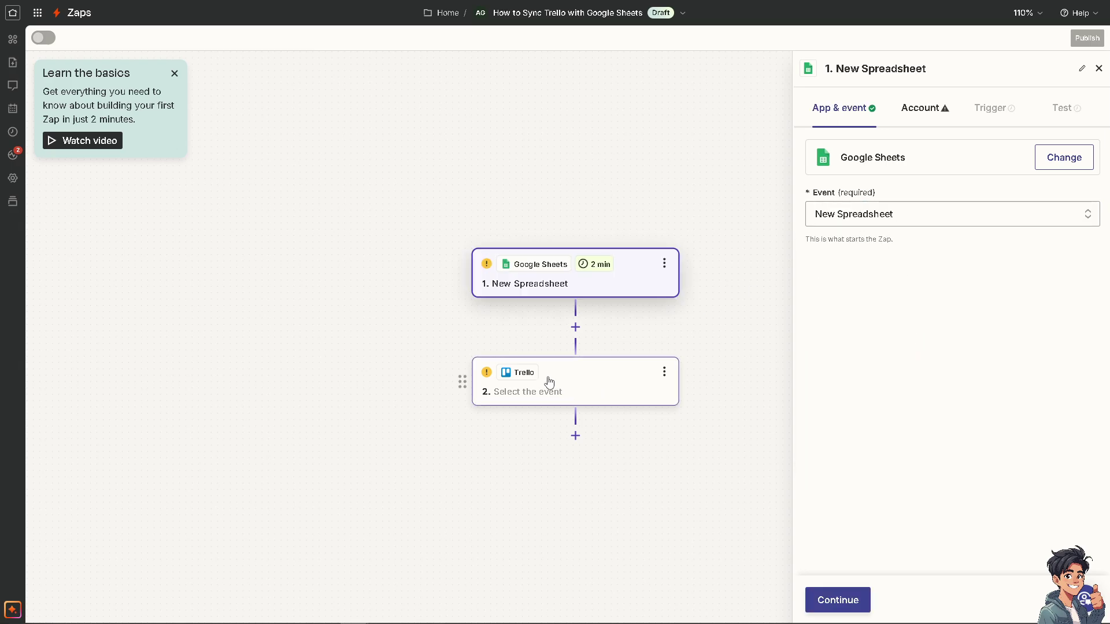
left_click(549, 381)
left_click(974, 213)
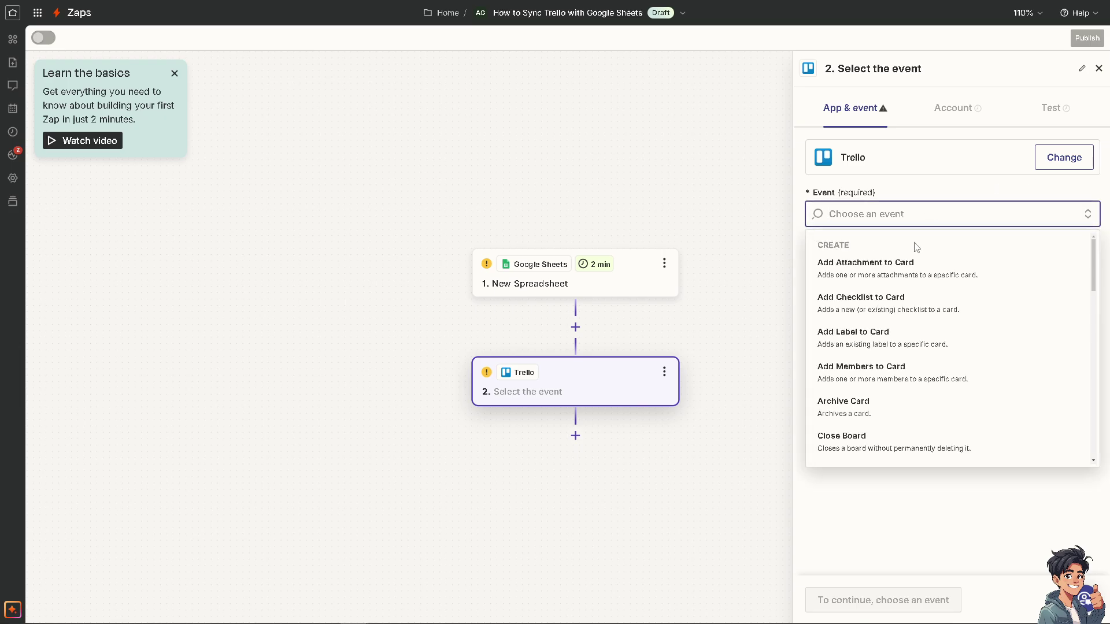
left_click(884, 308)
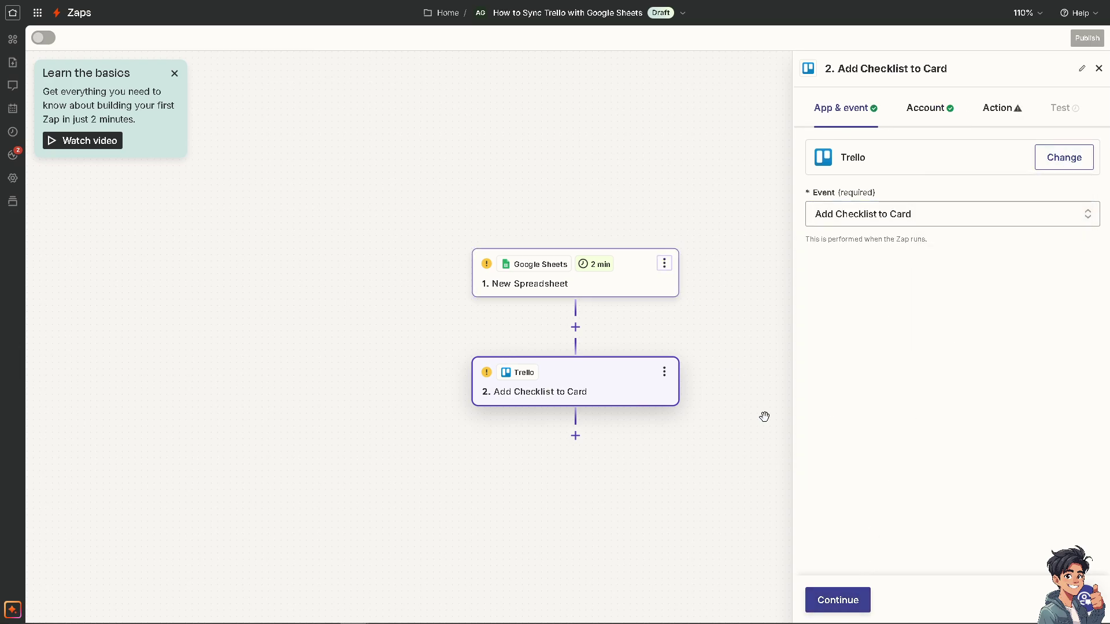
left_click(855, 599)
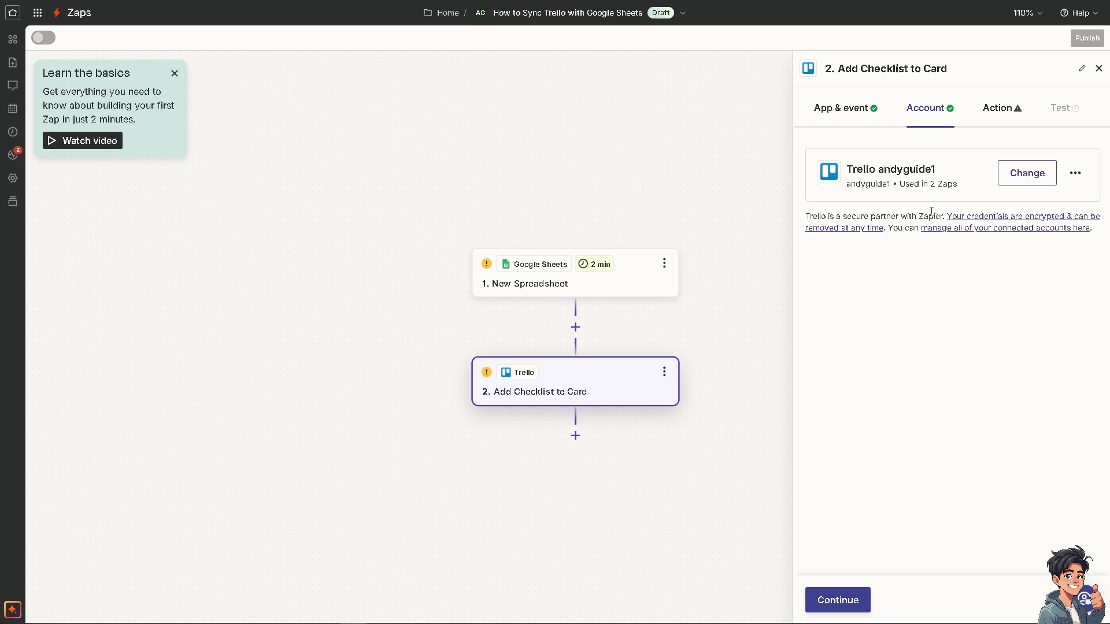
Point the Trello action at the 'How to Sync Trello with Google Sheets' board and list
left_click(844, 601)
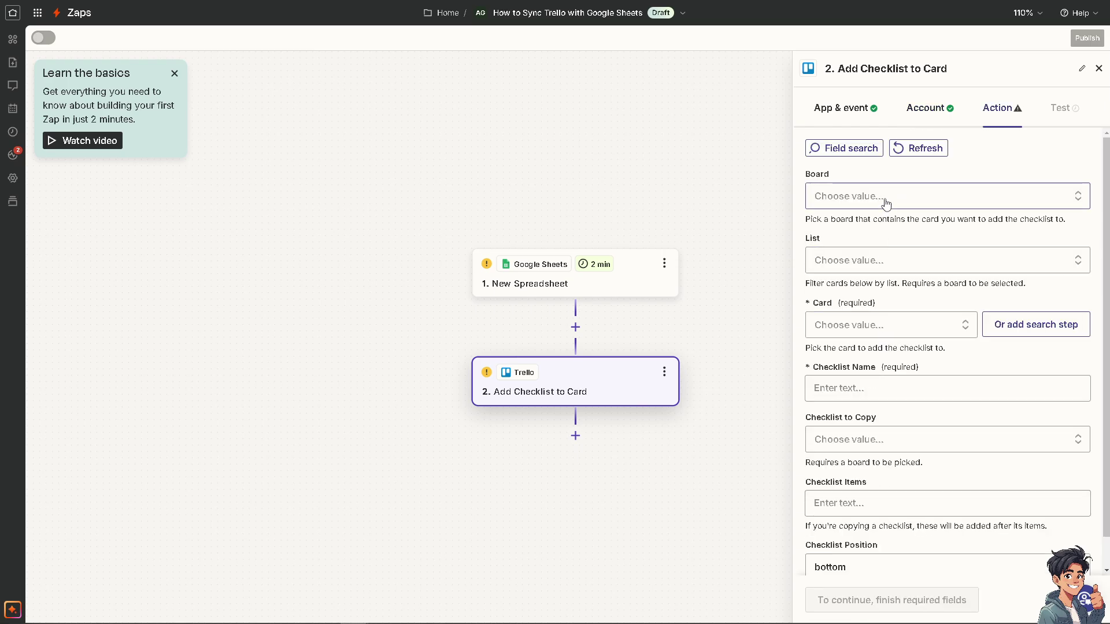
left_click(885, 202)
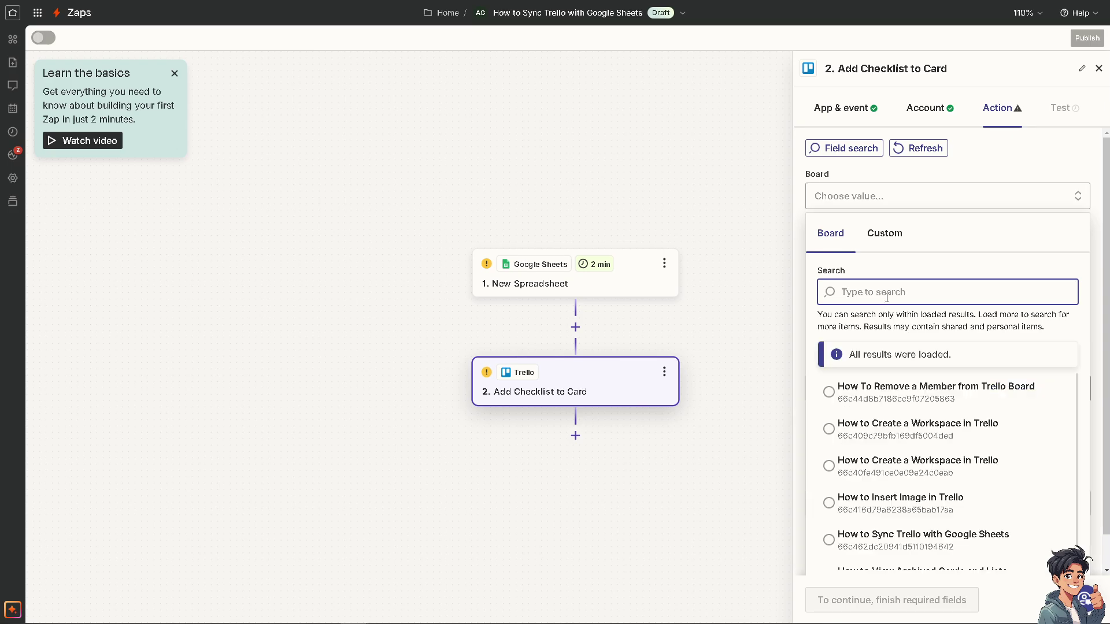
scroll(916, 398, "down", 1)
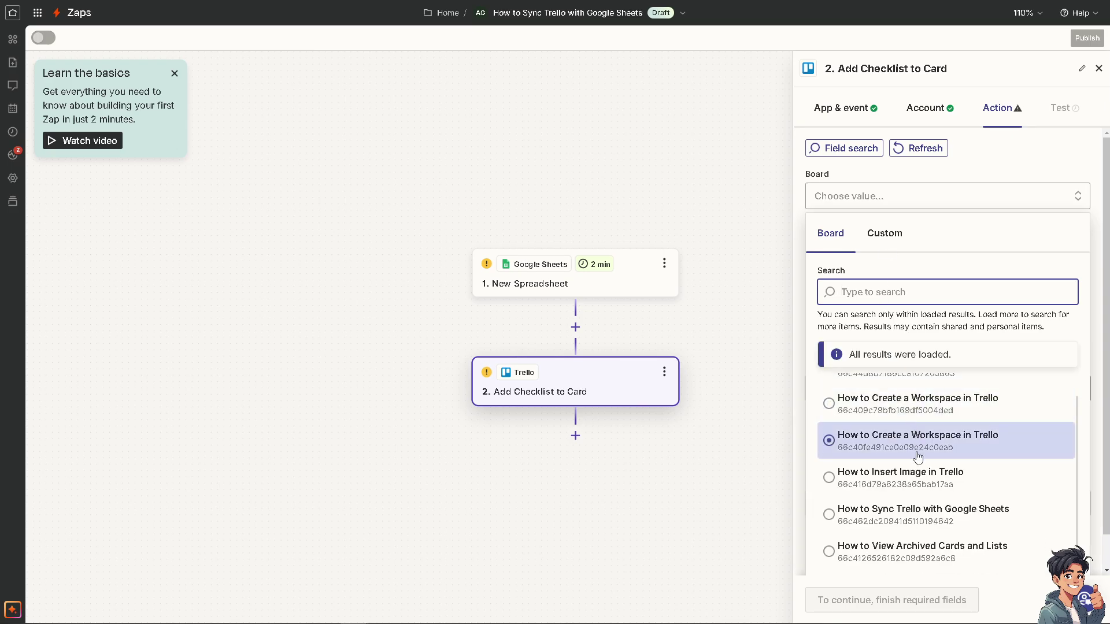
left_click(924, 518)
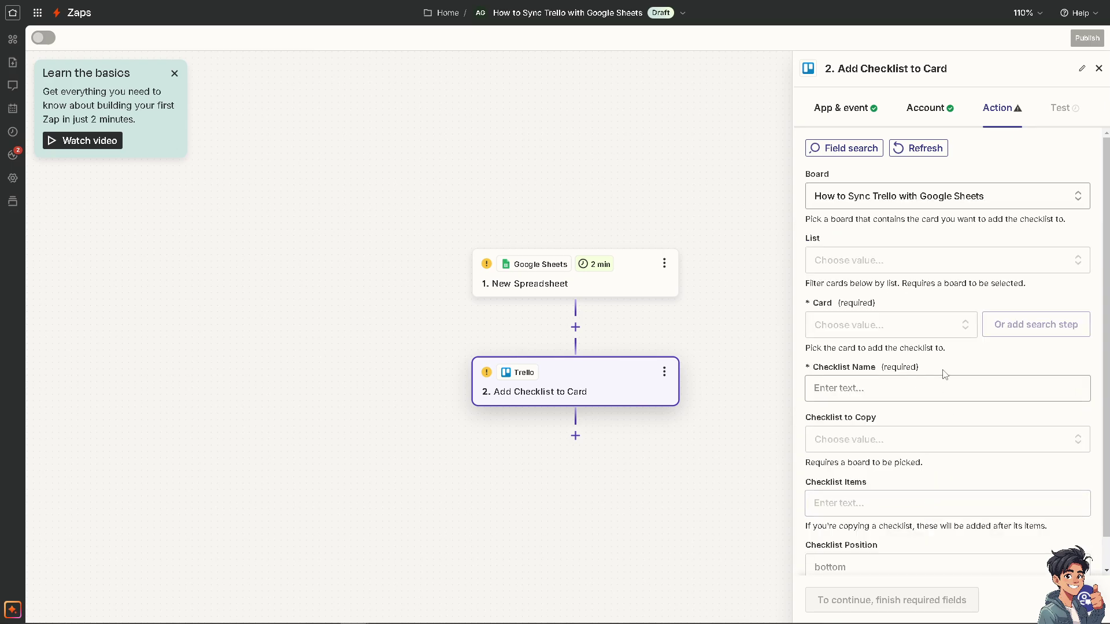
left_click(894, 264)
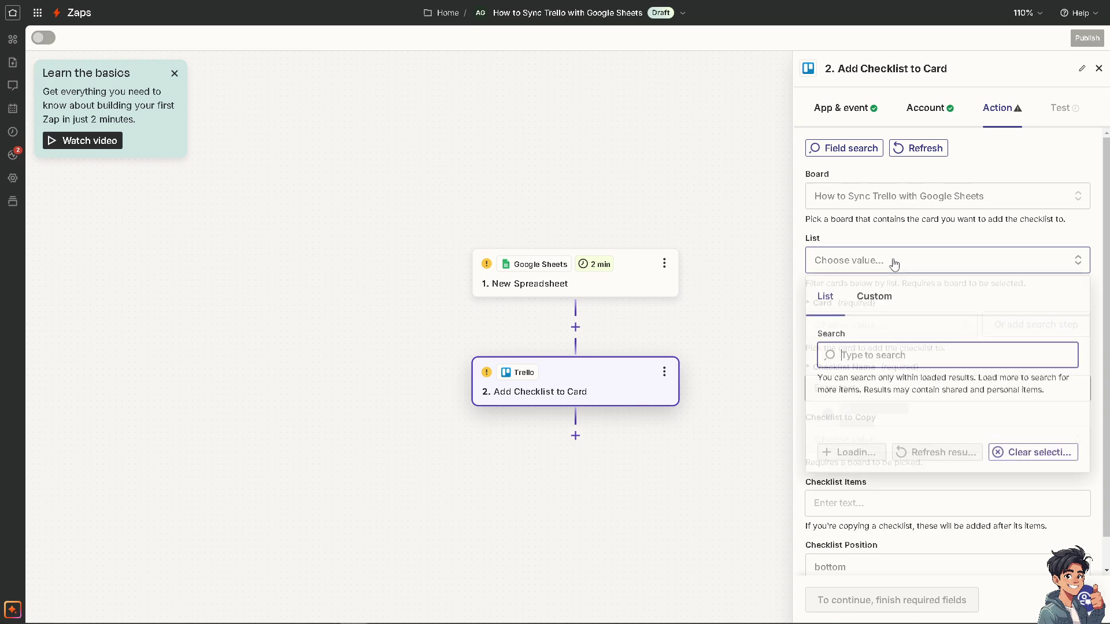
scroll(905, 426, "down", 1)
left_click(905, 427)
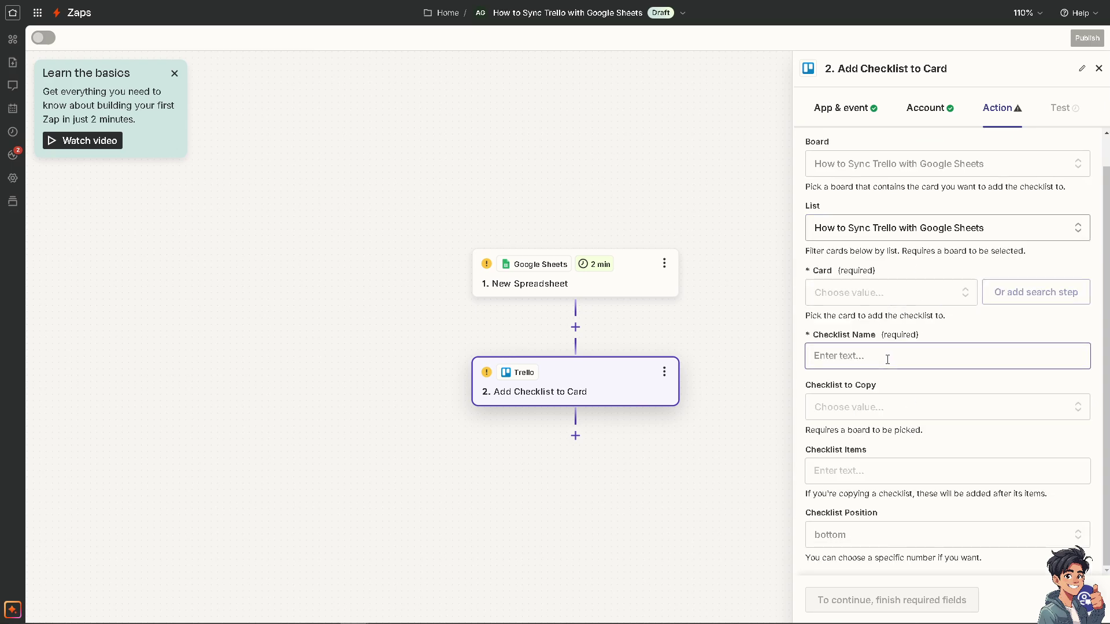
Choose the 'How to Sync Trello with Google Calendar' card and begin filling the checklist name
left_click(865, 290)
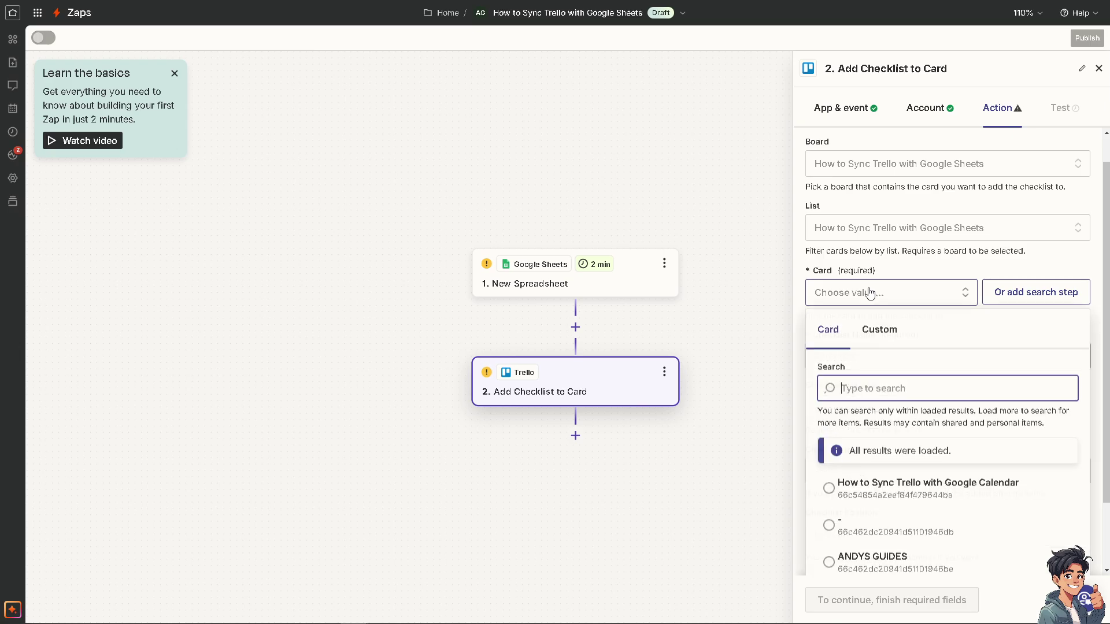
left_click(867, 488)
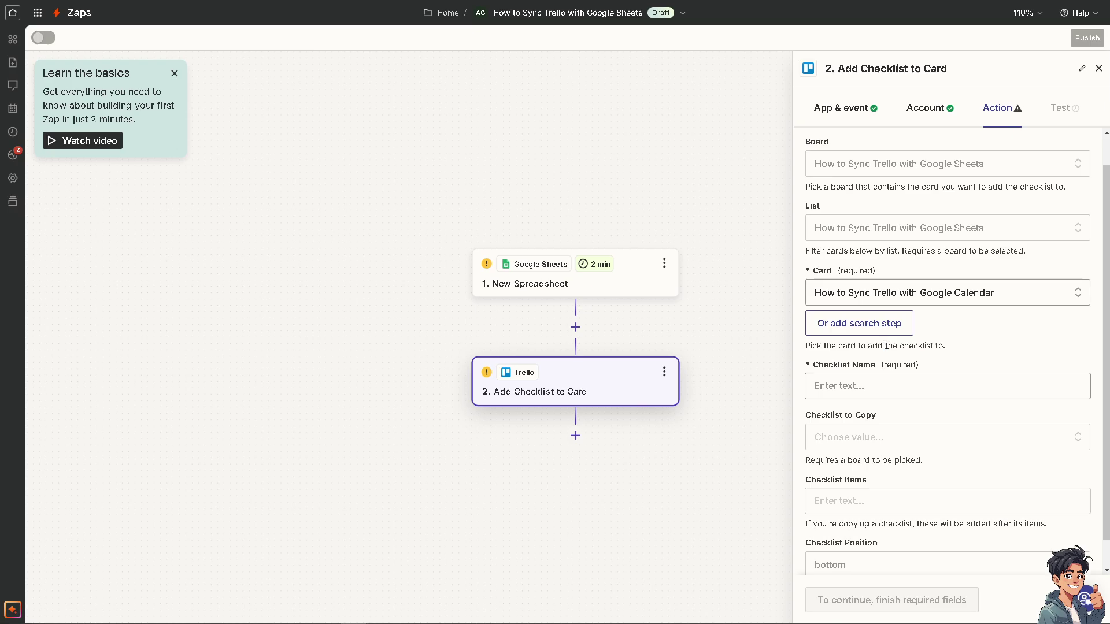
left_click(883, 385)
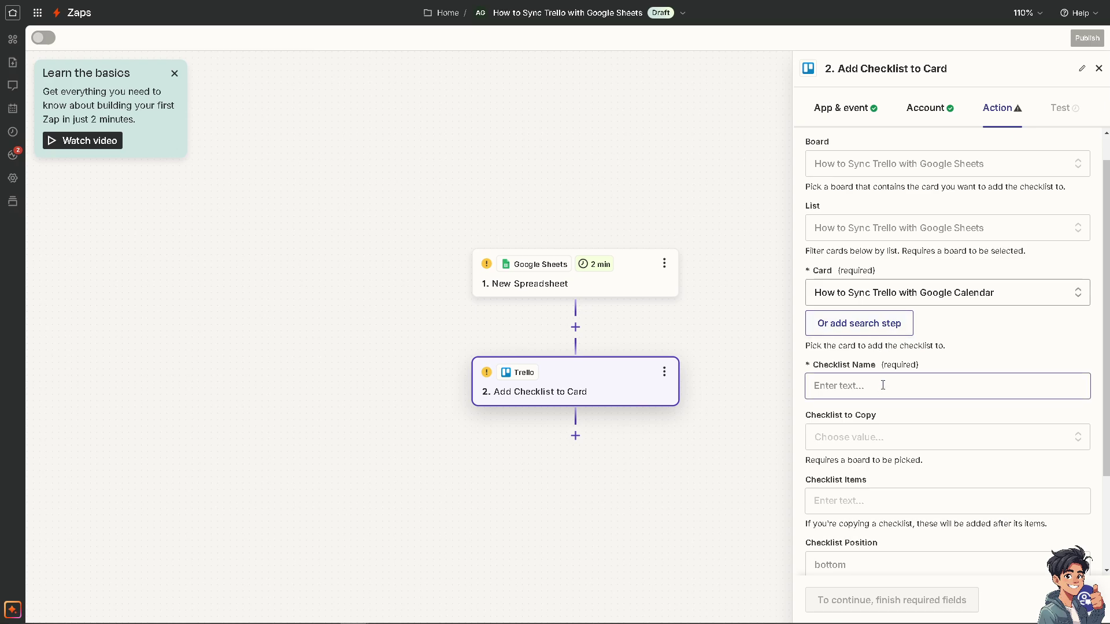
scroll(928, 541, "down", 1)
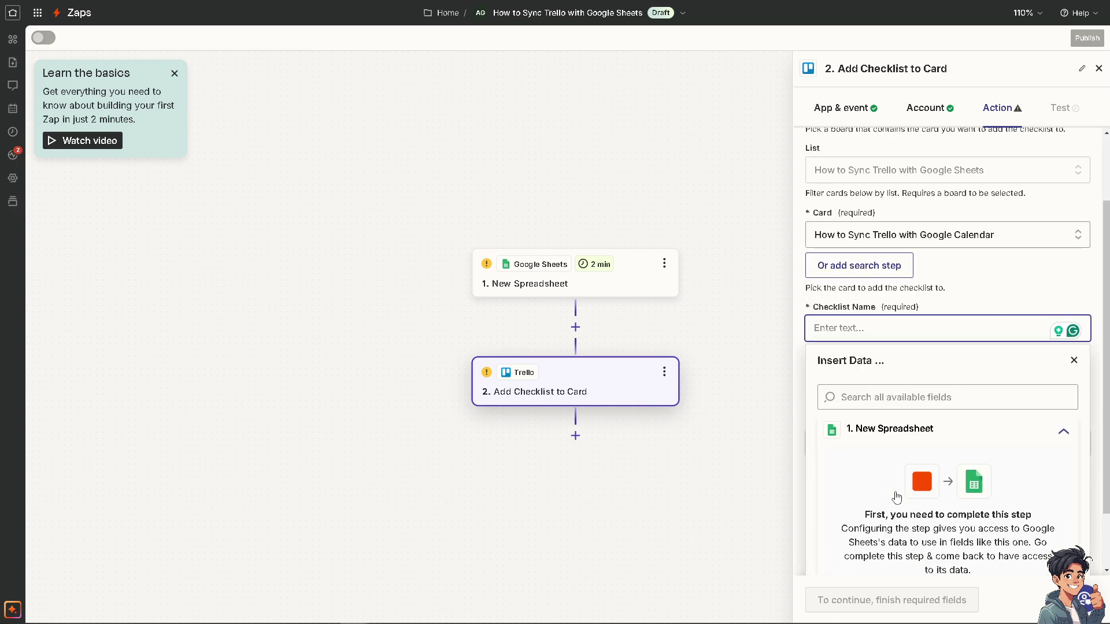
scroll(912, 445, "down", 1)
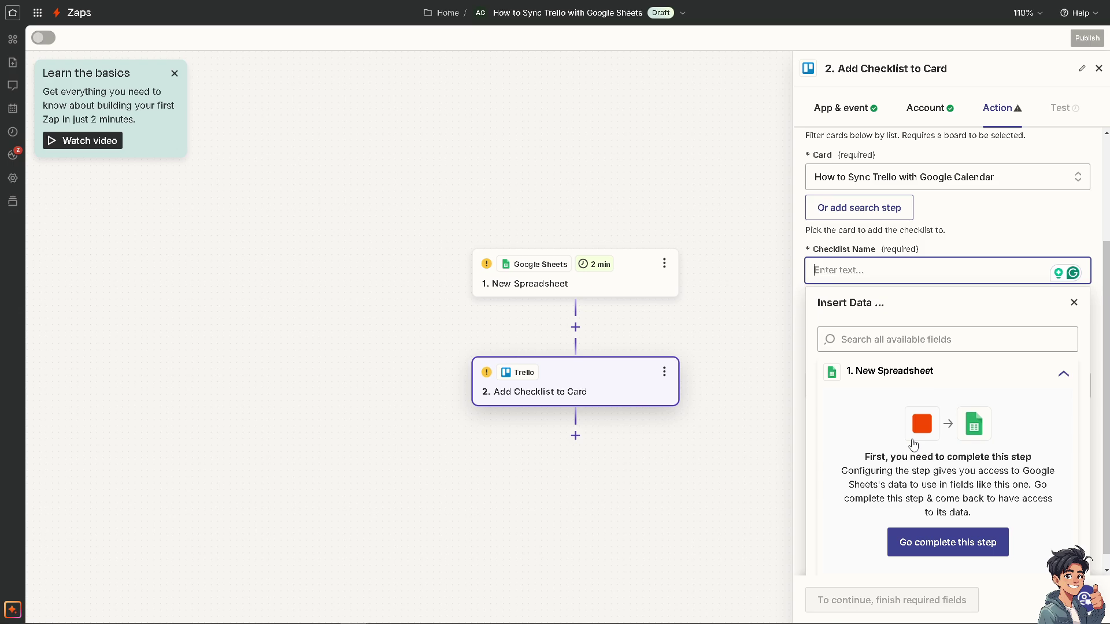
Connect a Google Sheets account to the New Spreadsheet trigger and set its drive to My Google Drive
left_click(913, 540)
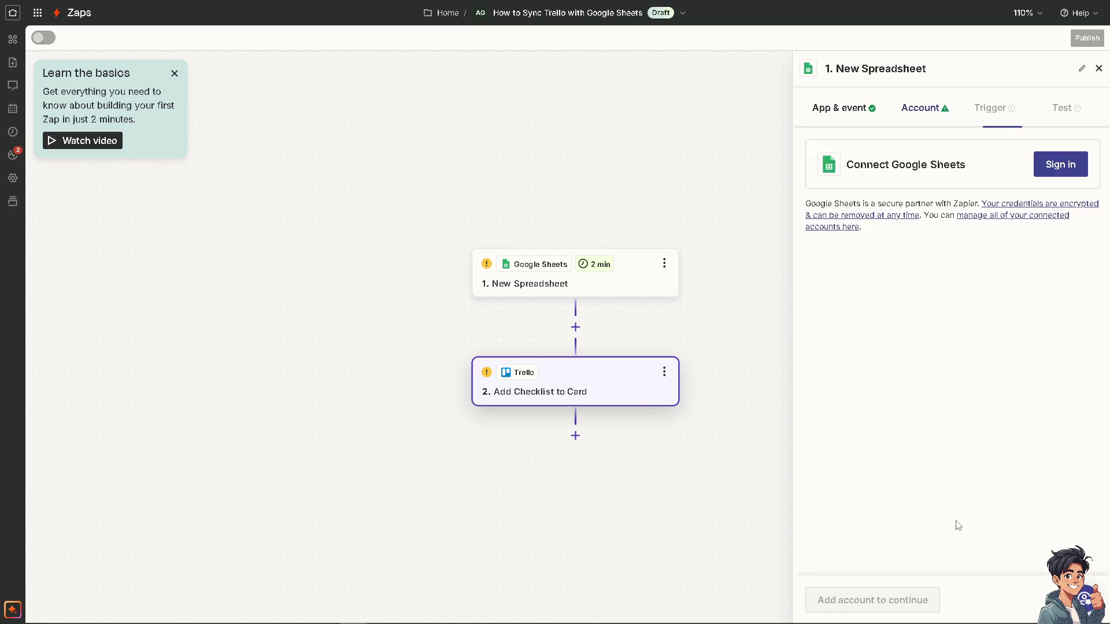
left_click(1054, 175)
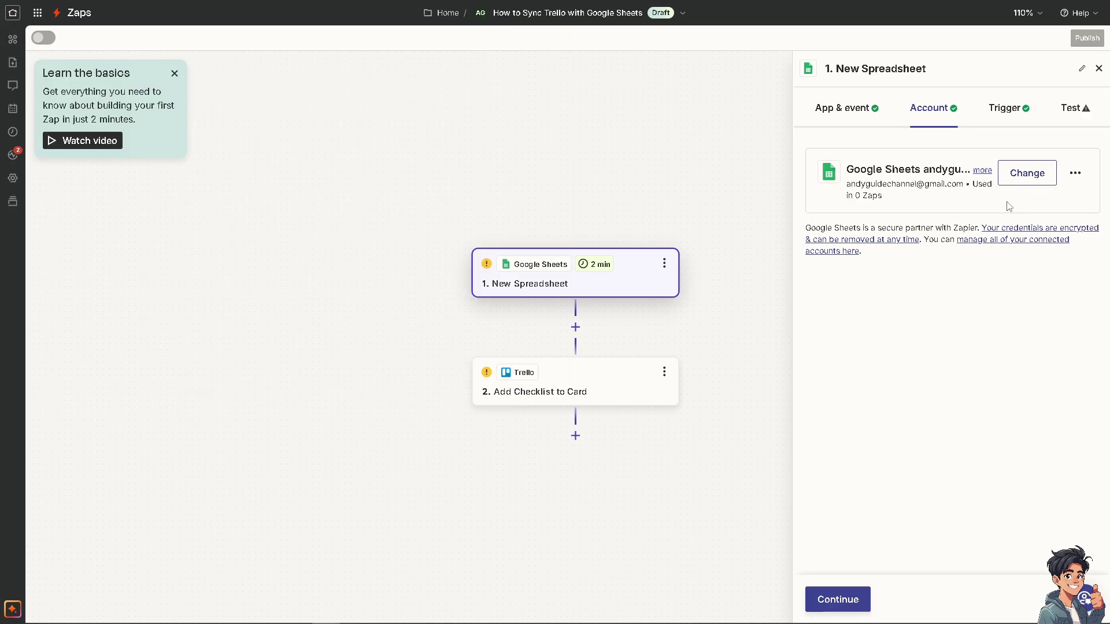
left_click(854, 591)
left_click(913, 206)
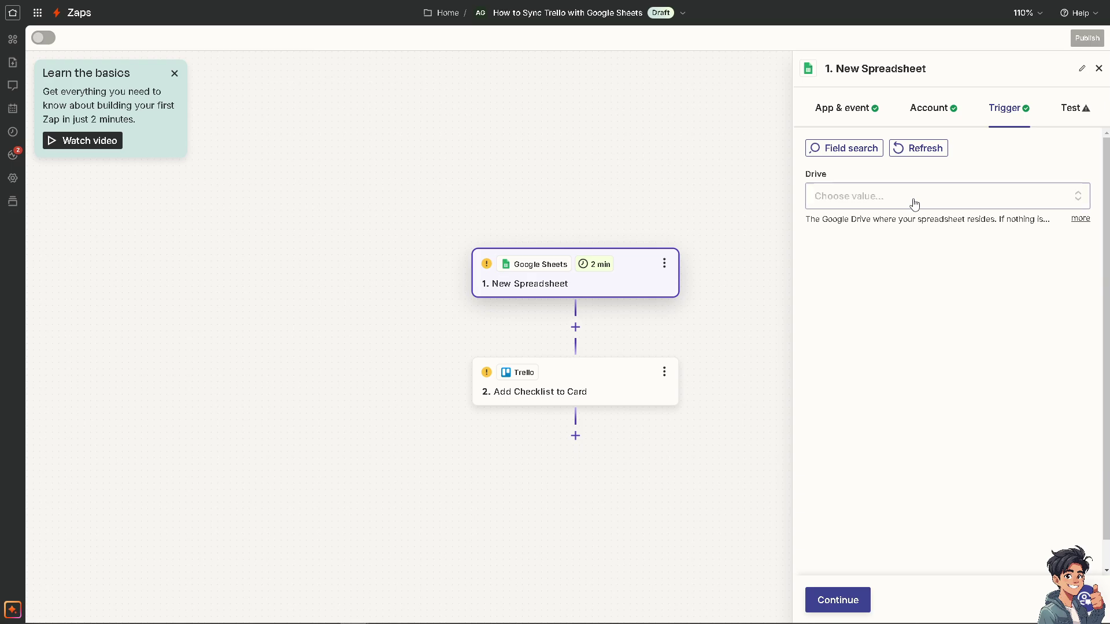
left_click(893, 386)
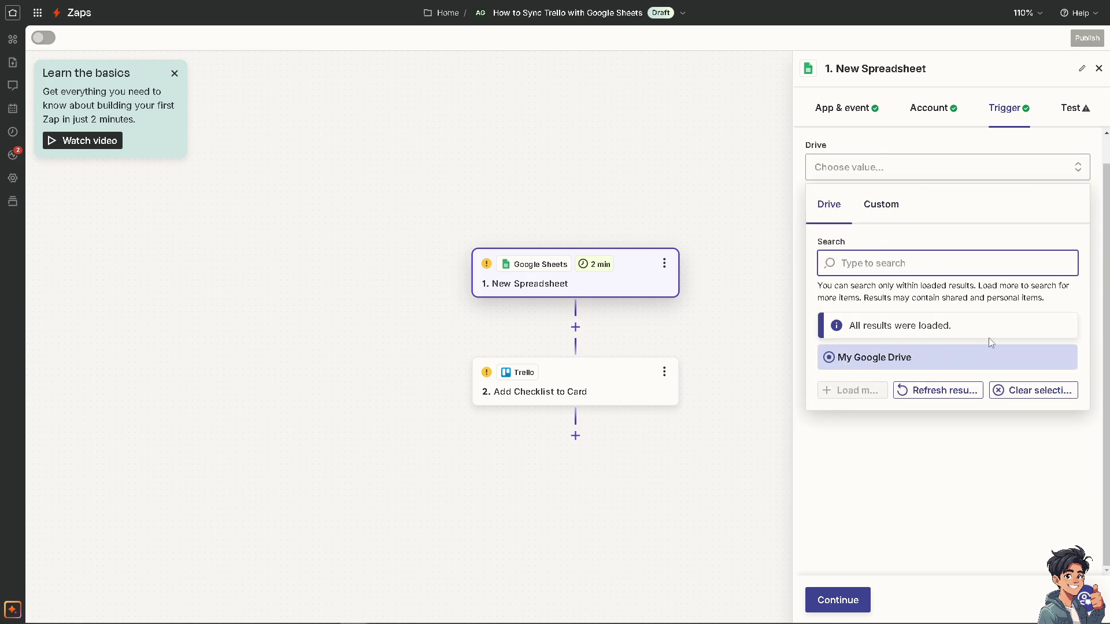
left_click(896, 208)
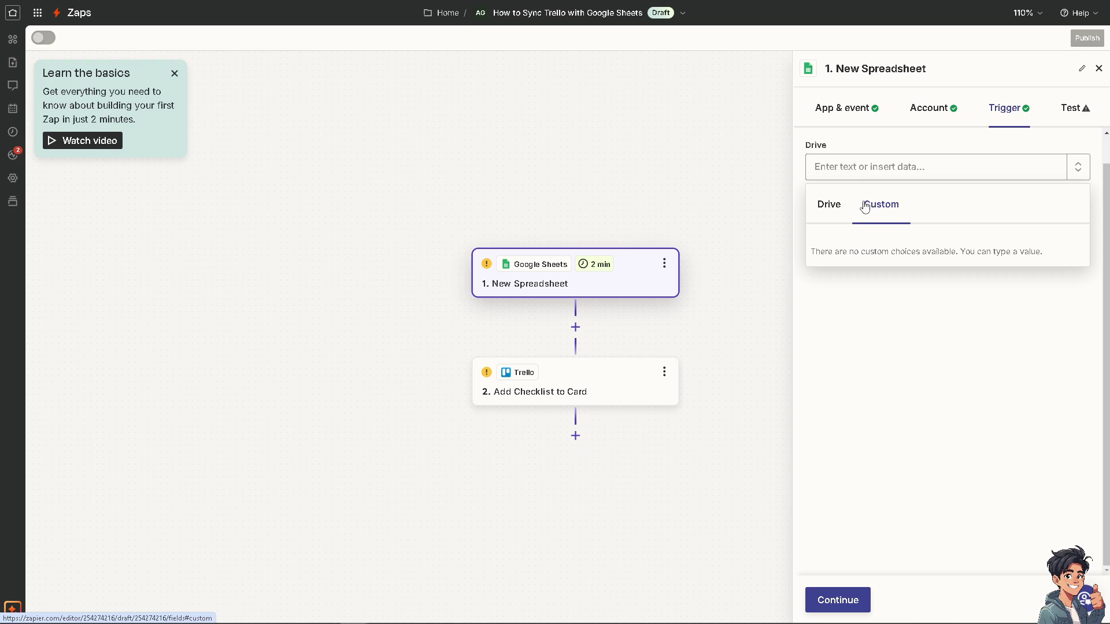
left_click(832, 204)
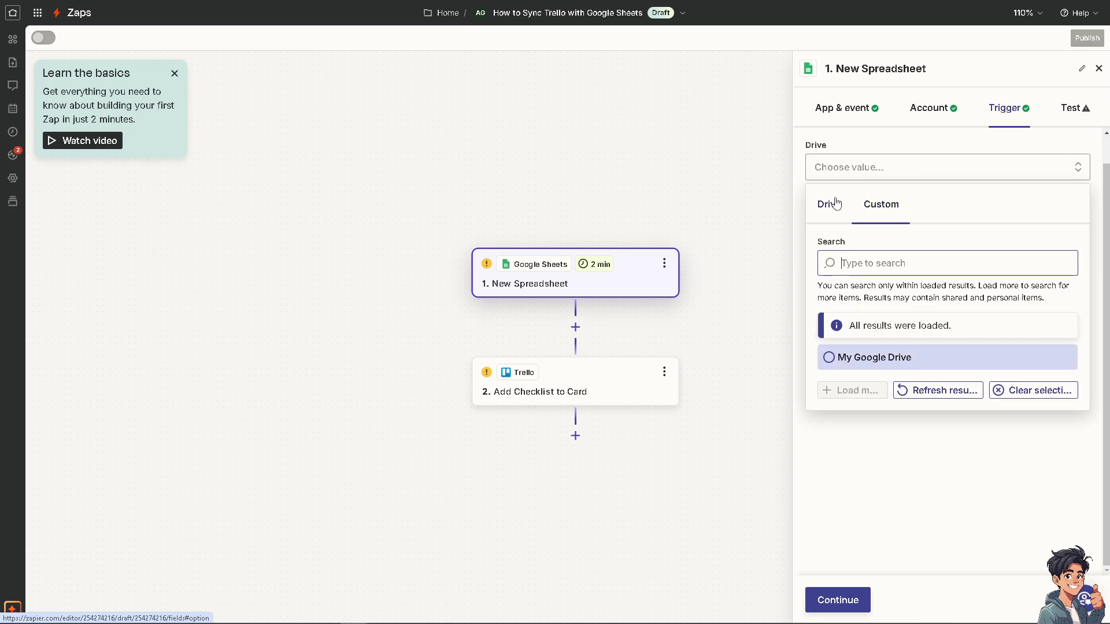
left_click(860, 600)
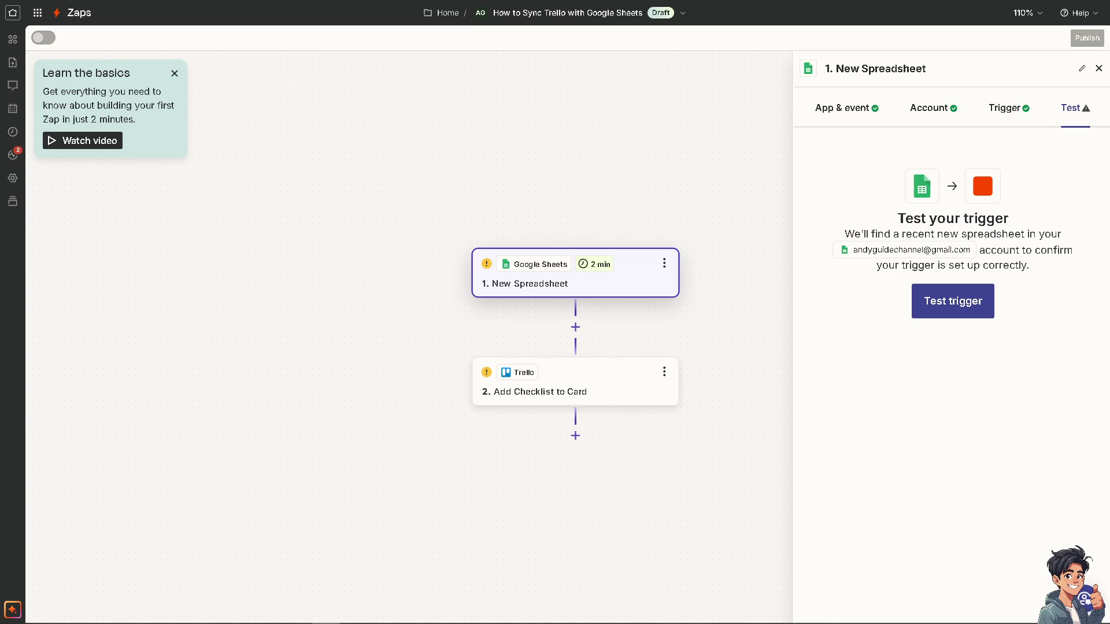
Test the New Spreadsheet trigger and continue with the selected sample spreadsheet record
left_click(951, 303)
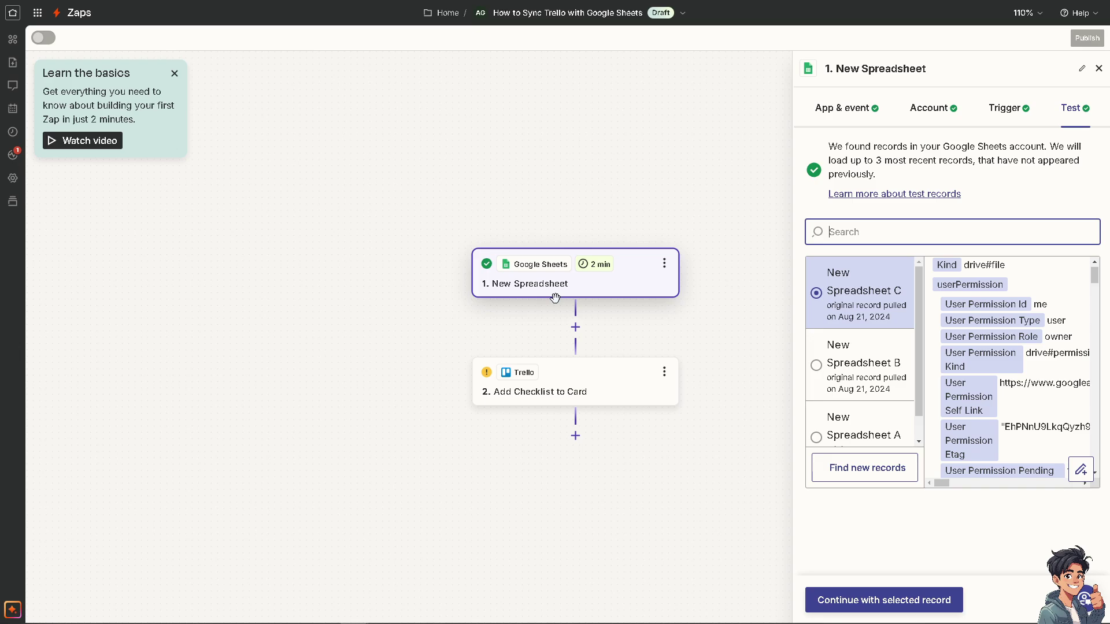
scroll(855, 363, "down", 1)
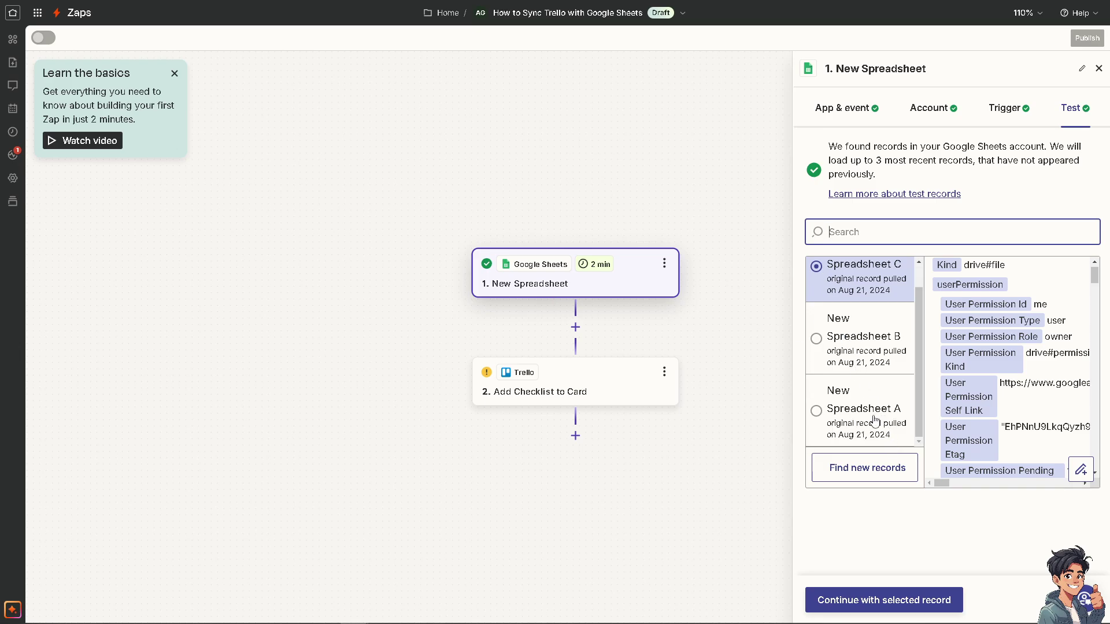
left_click(854, 601)
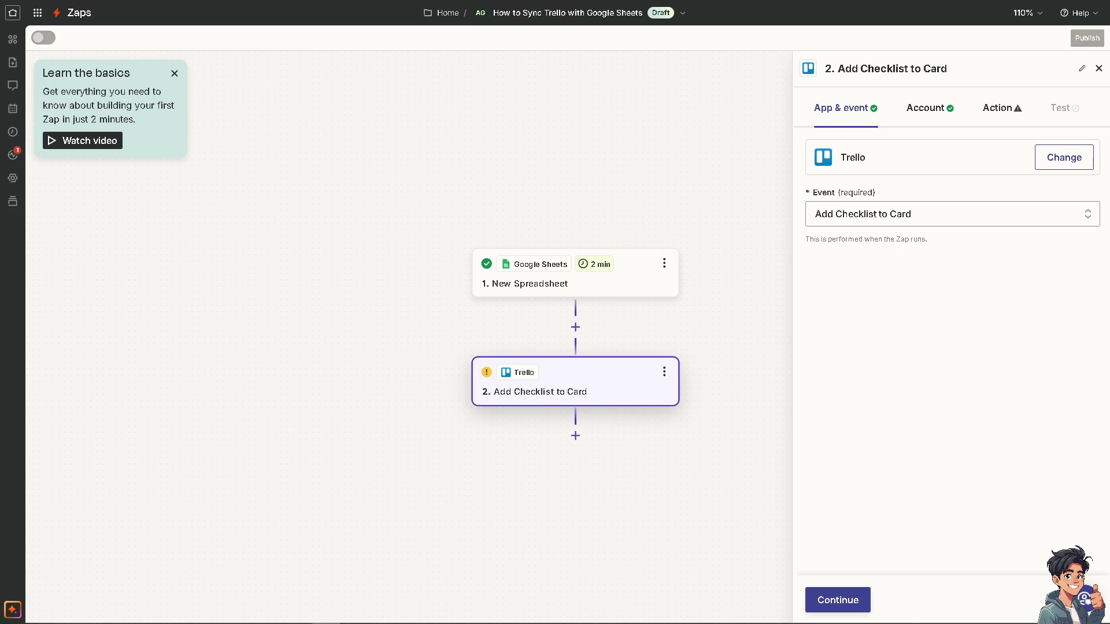
Accept the Add Checklist to Card event and the connected Trello account to reach the action fields
left_click(819, 598)
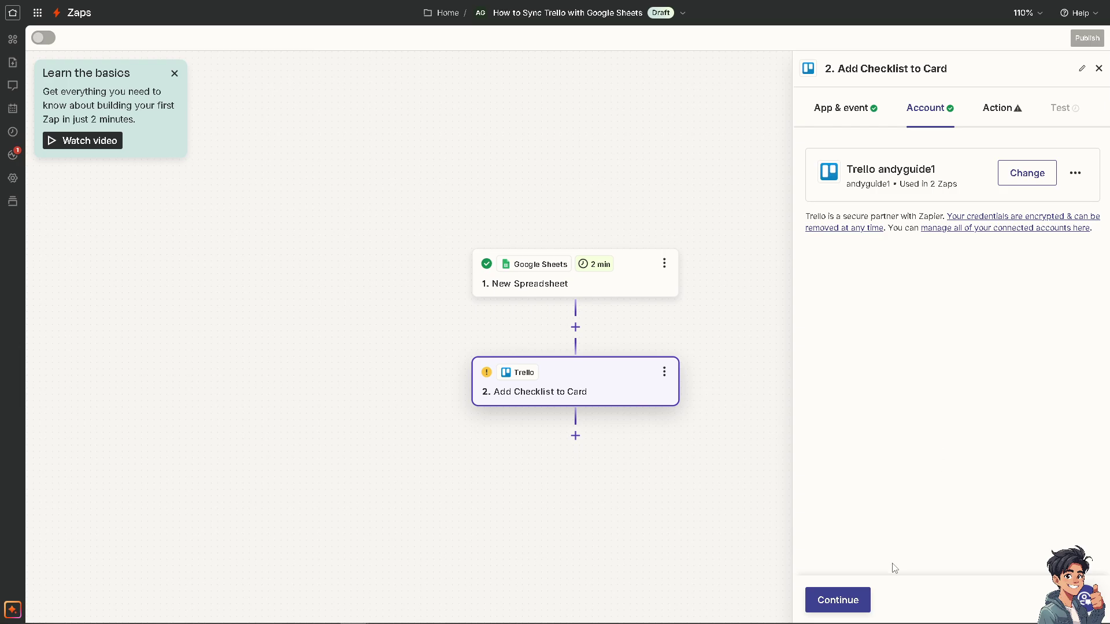
left_click(854, 600)
scroll(889, 431, "down", 2)
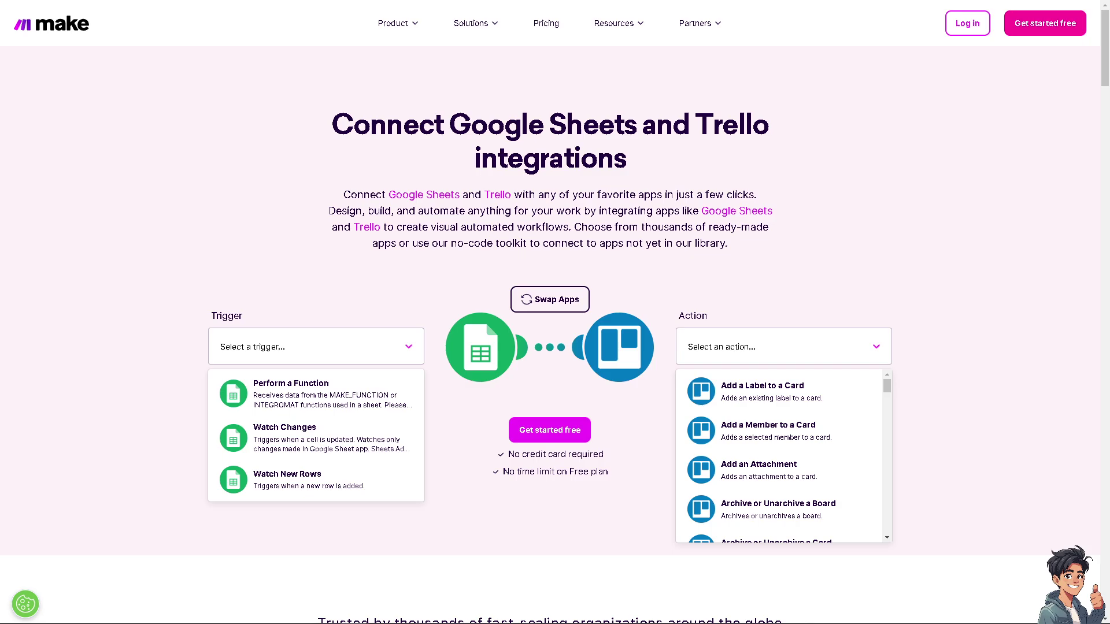
Swap apps so Trello Watch Activities triggers a Google Sheets Add a Conditional Format Rule action
left_click(538, 297)
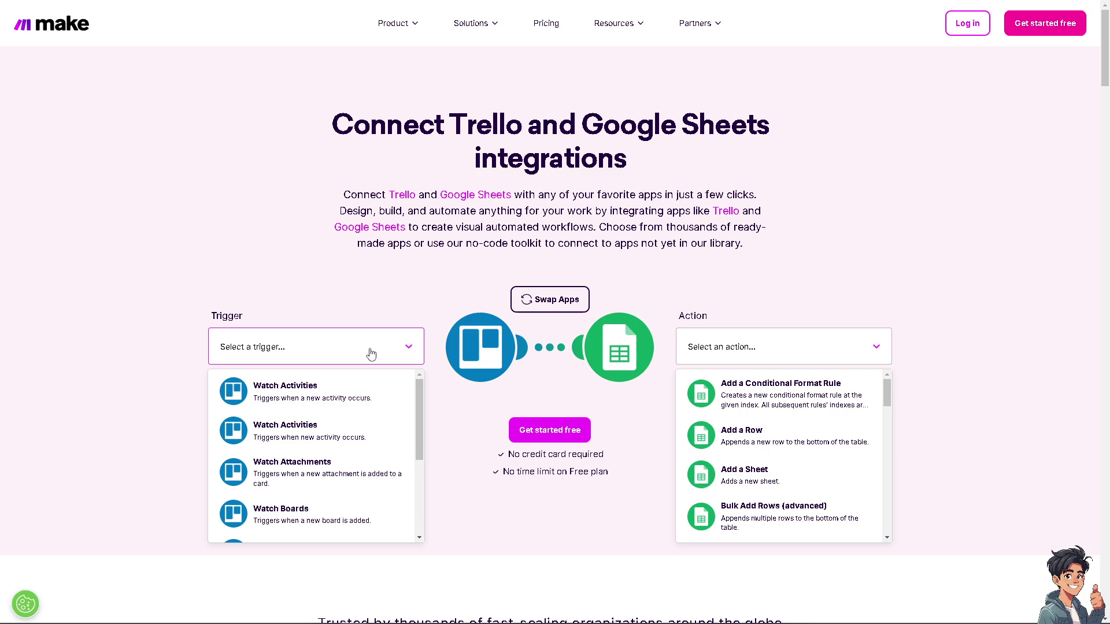
left_click(361, 397)
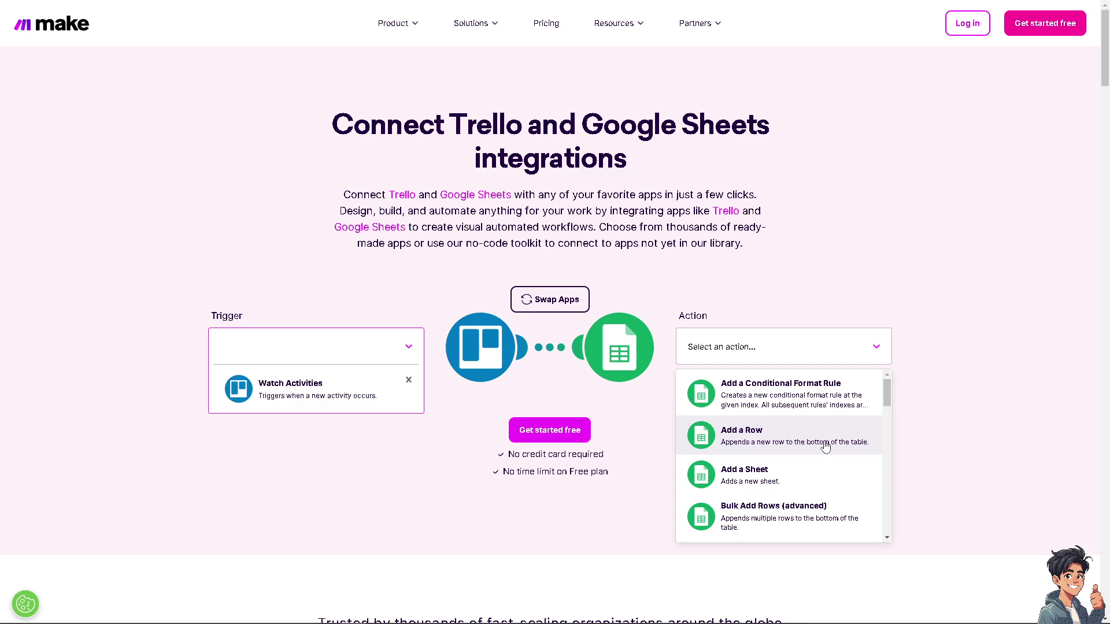
left_click(806, 399)
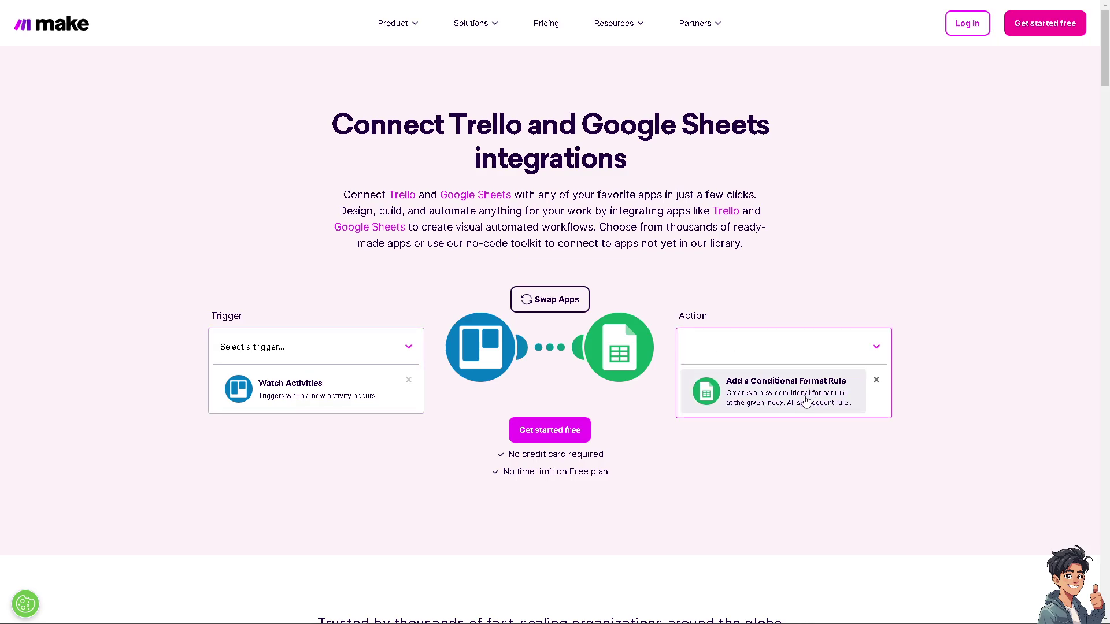
left_click(806, 400)
left_click(786, 448)
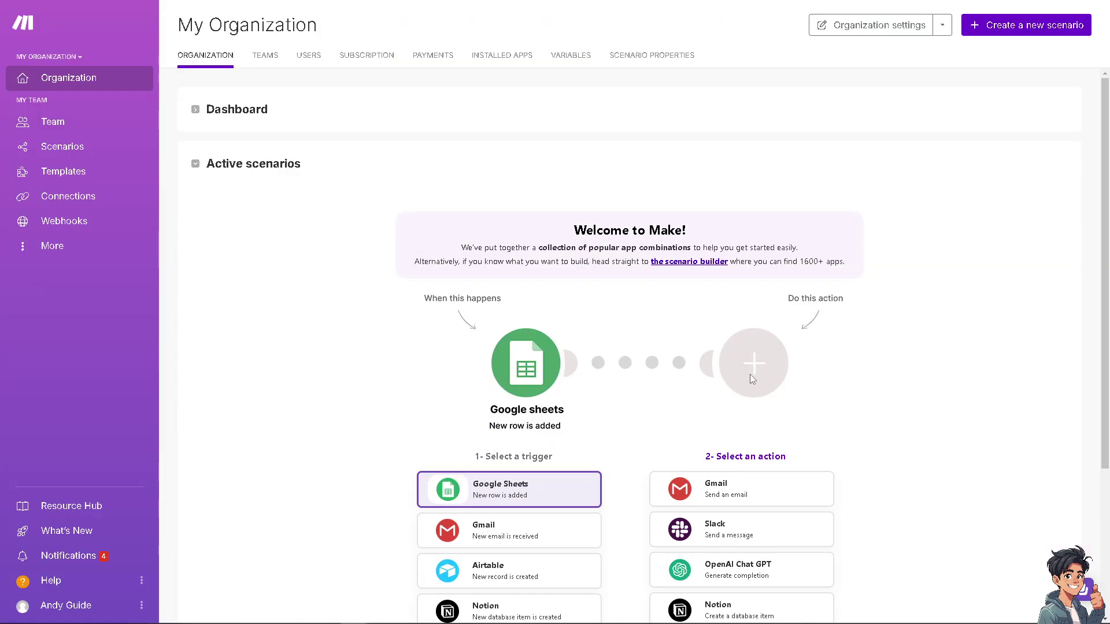
Create a new scenario from the 'Create Trello cards from new Google Sheets spreadsheet rows' template
scroll(750, 405, "down", 1)
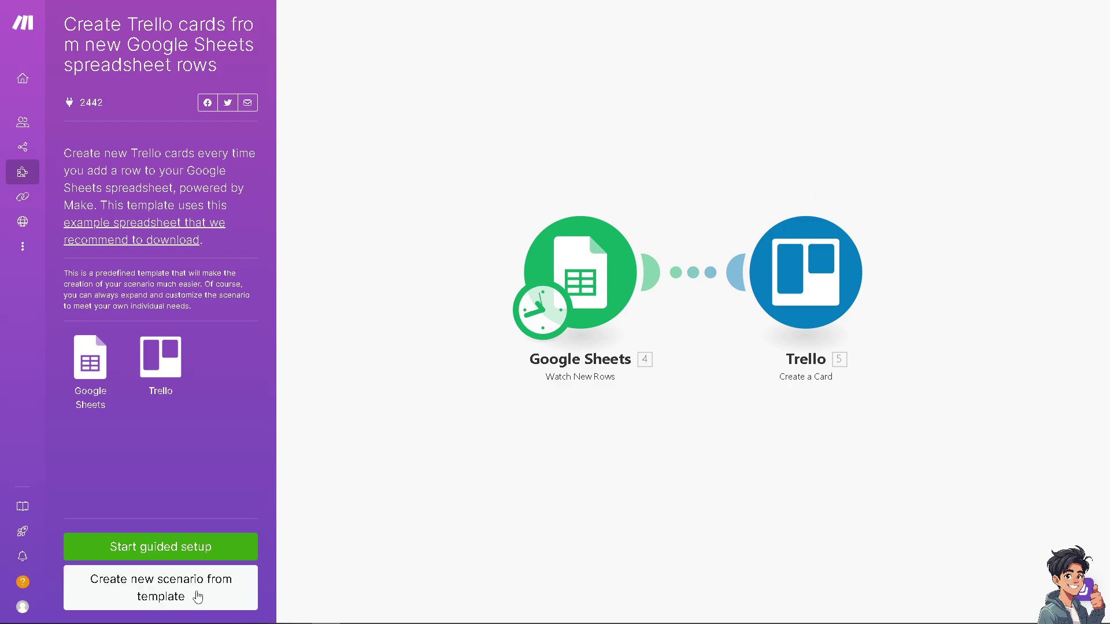
left_click(233, 589)
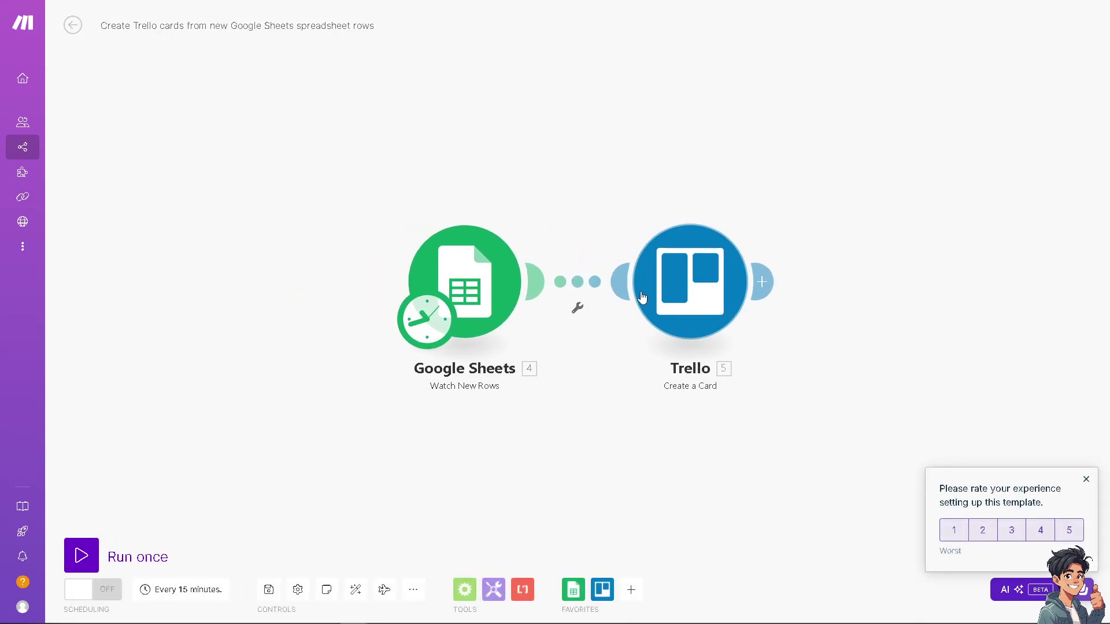
Run the Watch New Rows to Create a Card scenario once and retitle it 'How to Sync Trello with Google Sheets'
left_click(84, 556)
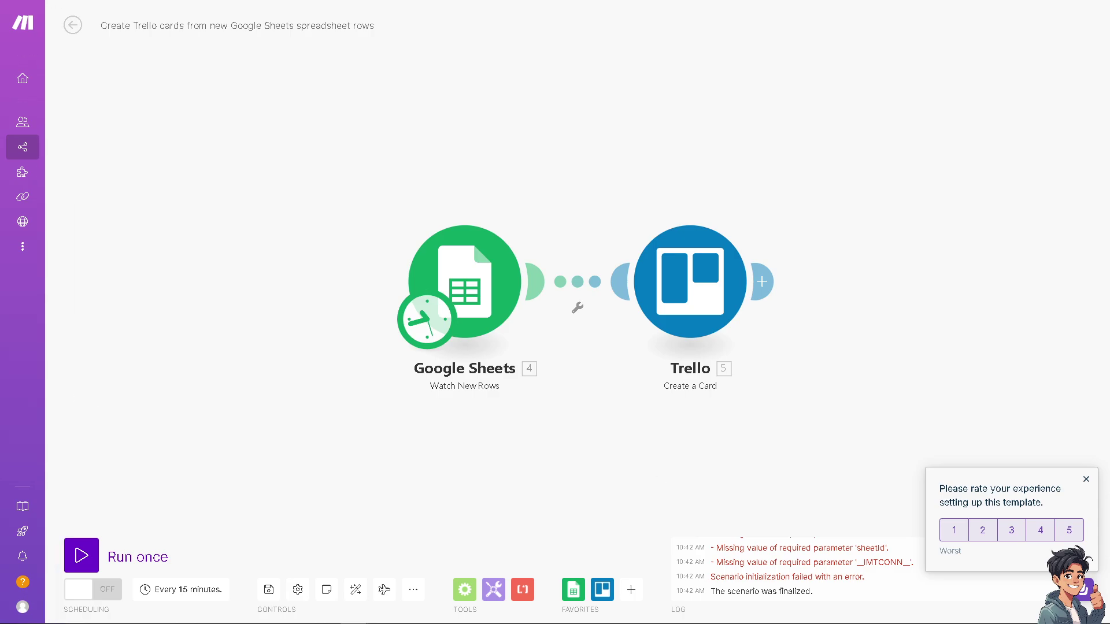
left_click(173, 25)
key("ctrl+a")
type("How to Sync Trello with Google Sheets")
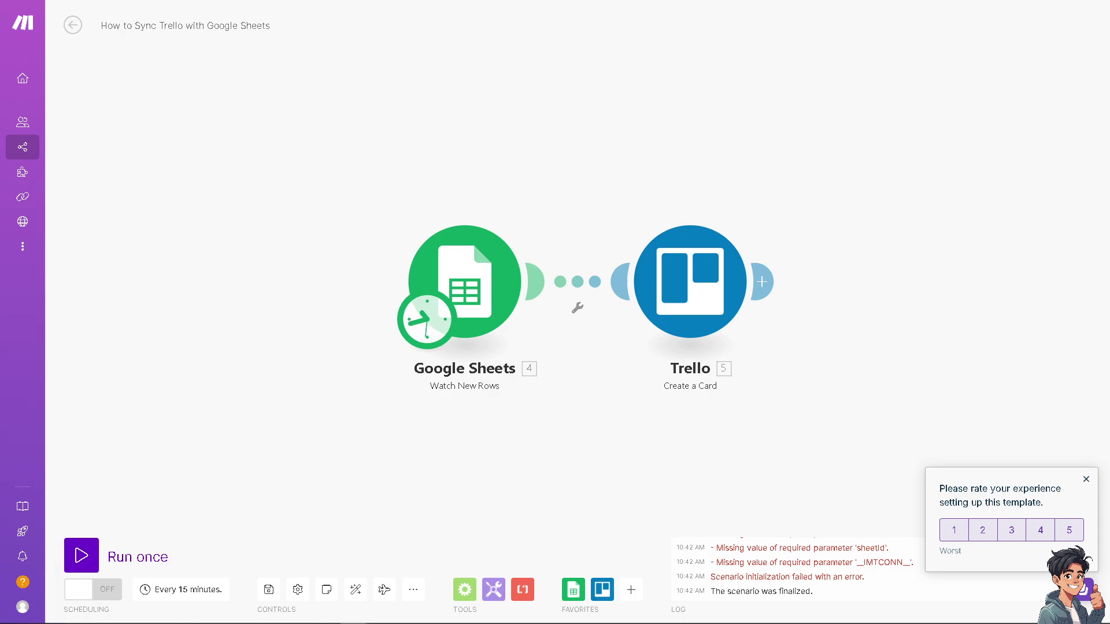